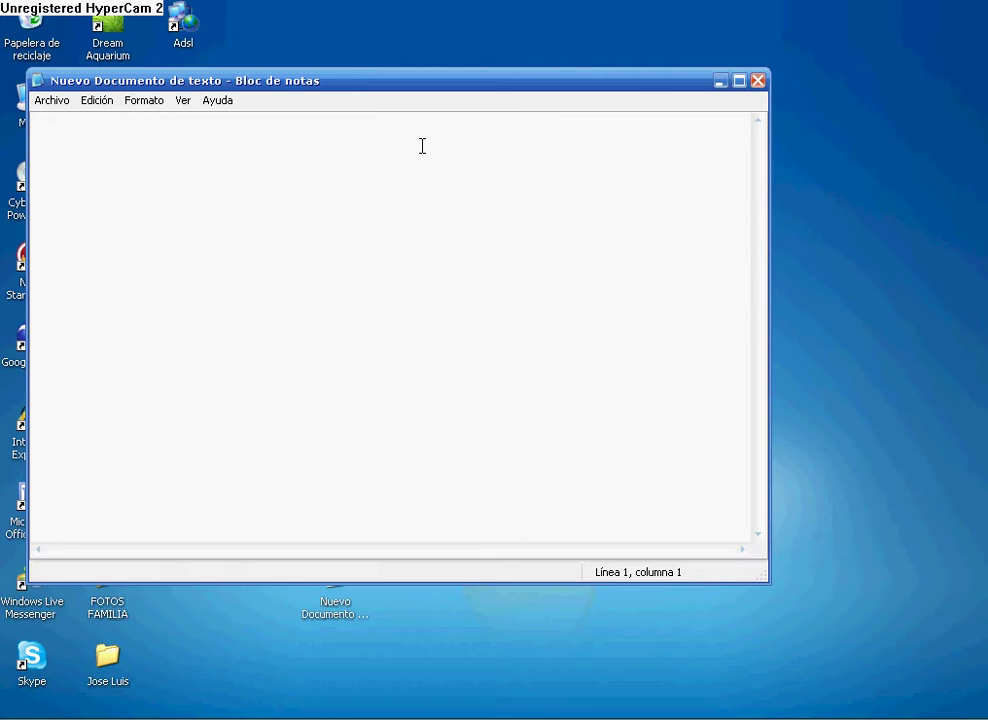
Write "no uso loquendo porque se me borro y estoy bajandolo denuevo va por 83% xDDDDD" in the empty document and delete it.
type("no uso loq")
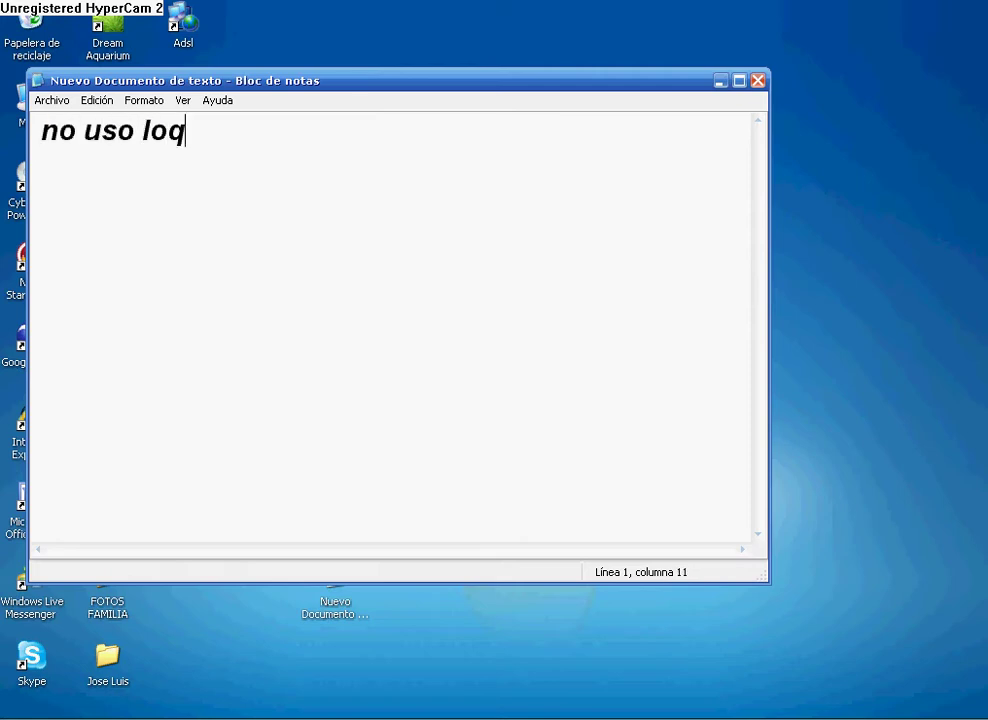
type("uendo porque ")
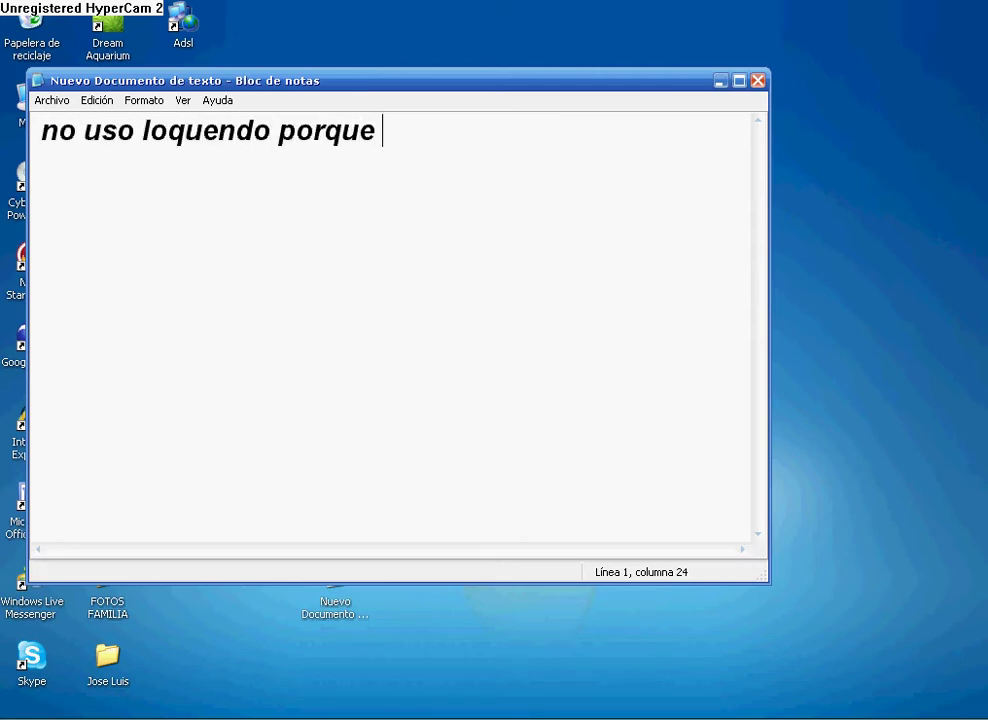
type("se me borr")
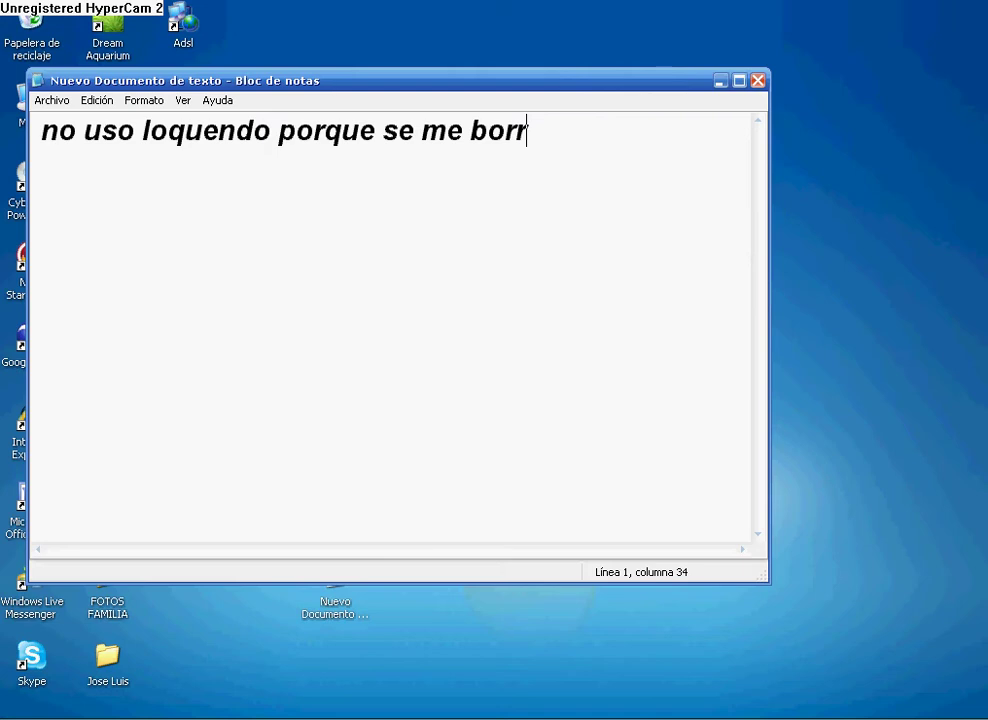
type("o y estoy ")
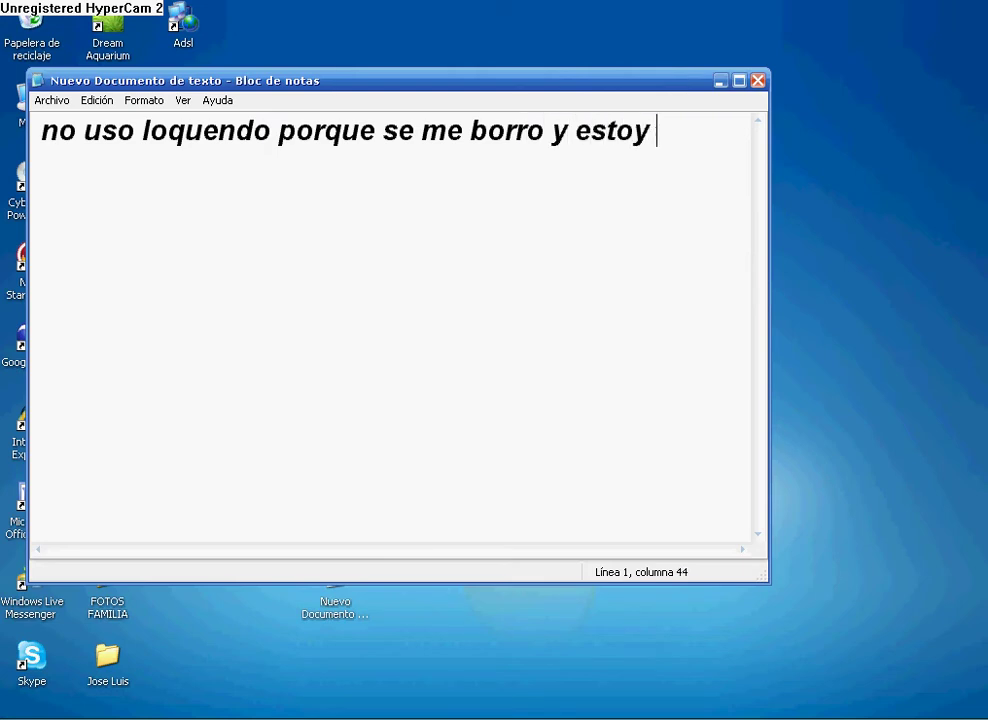
type("bajandolo de")
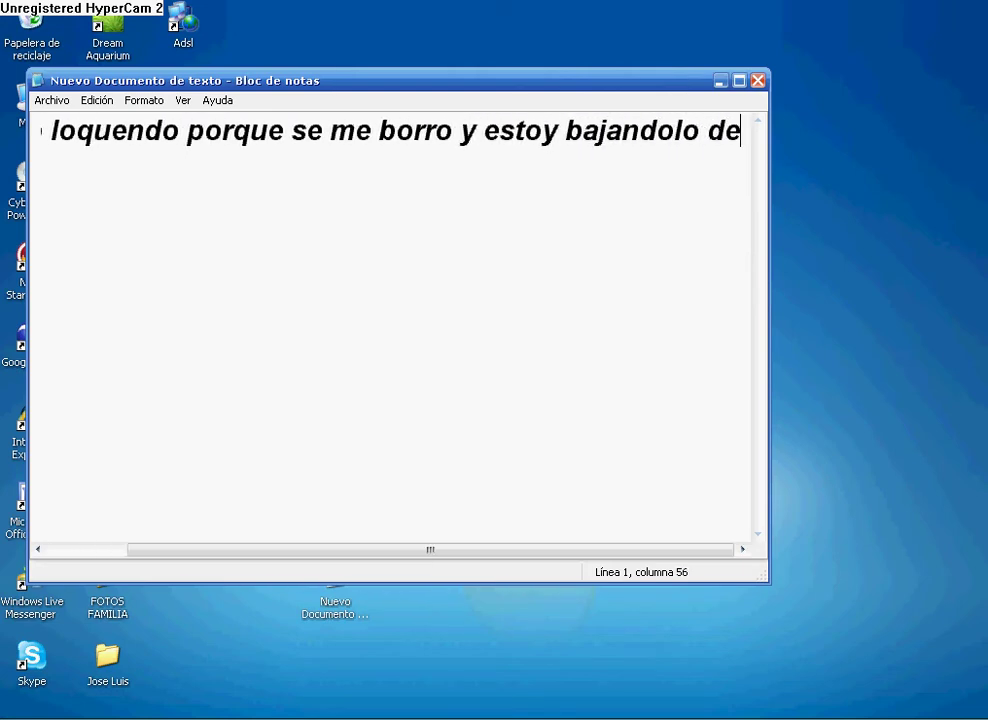
type("nuevo va por ")
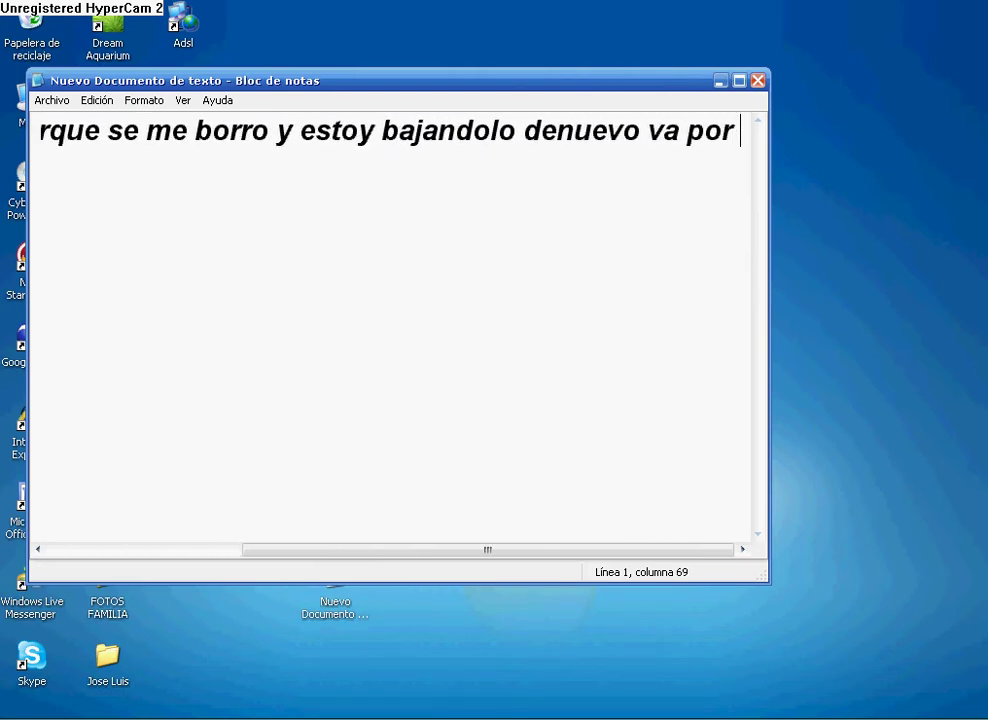
type("83% xDDD")
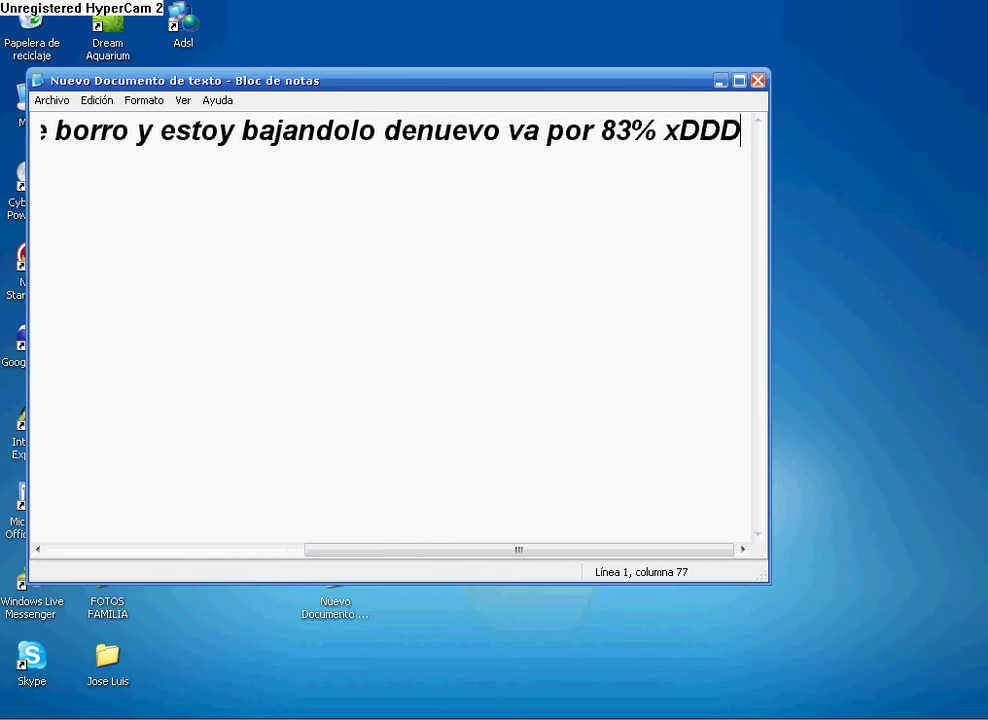
type("DD")
left_click_drag(749, 127, 15, 125)
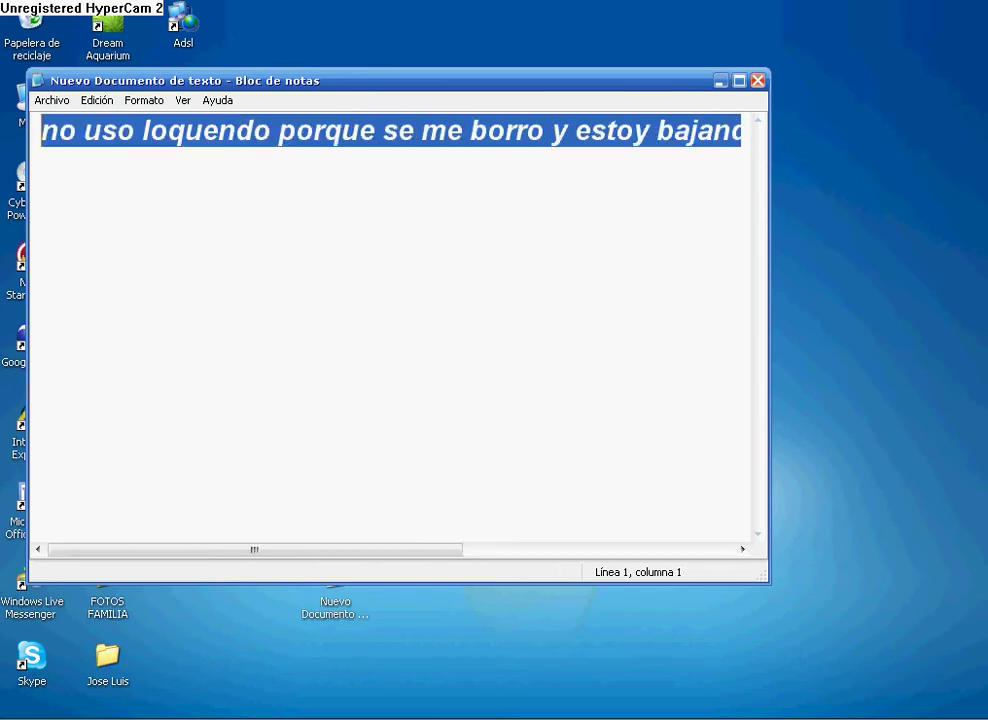
key("Delete")
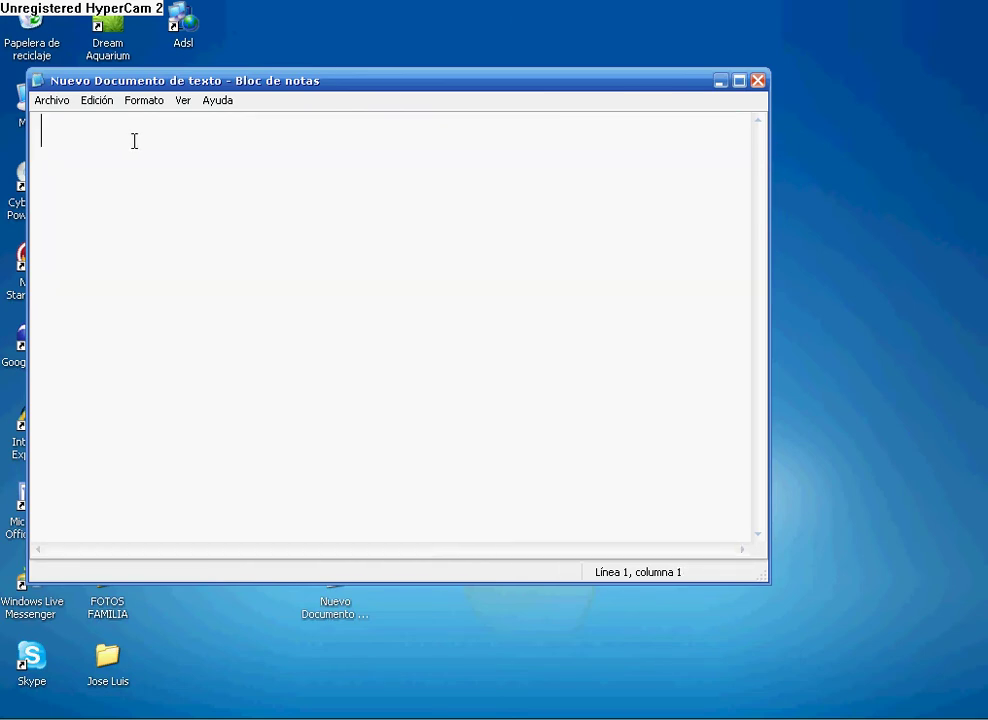
Write "1ºabran el hyper cam xD" in the document and delete the line.
type("1º")
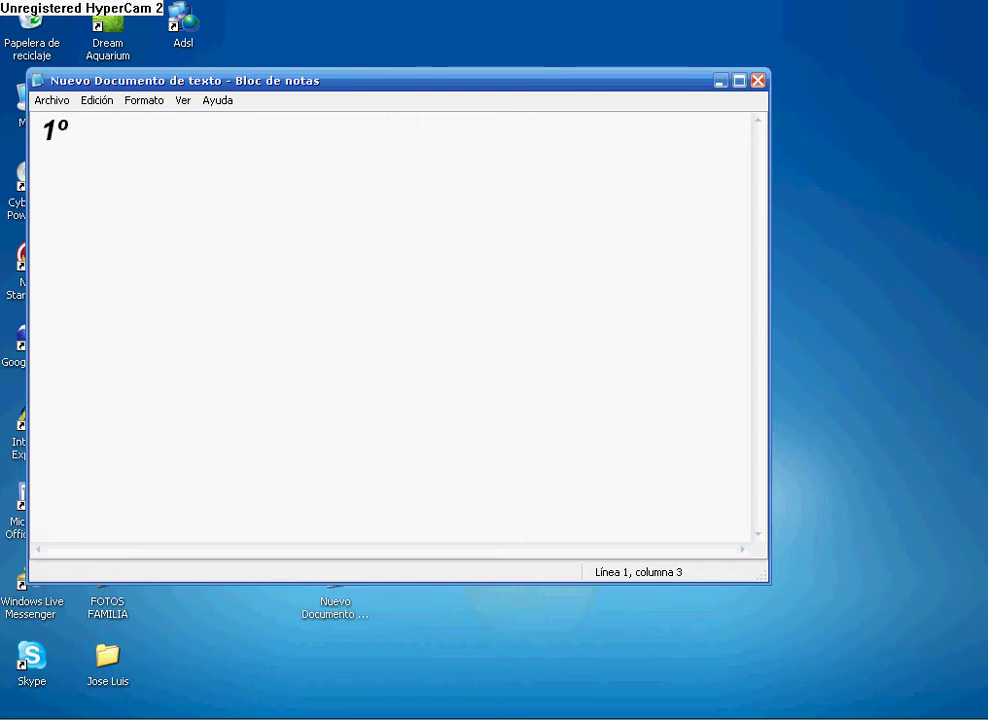
type("abreb")
key("BackSpace")
key("BackSpace")
type("an")
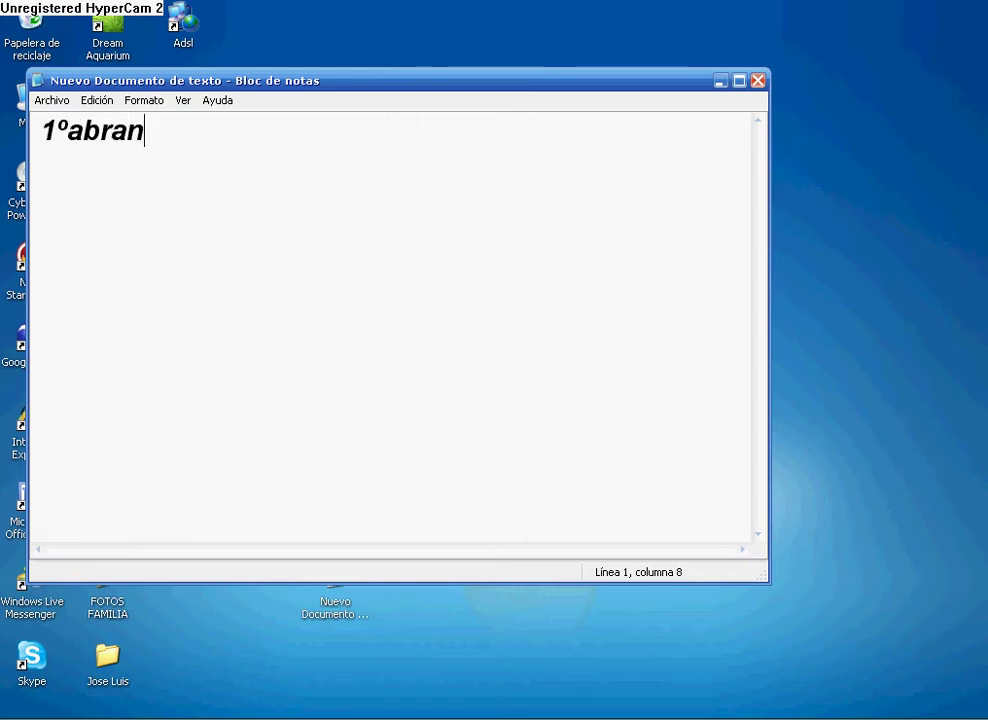
type(" el hype")
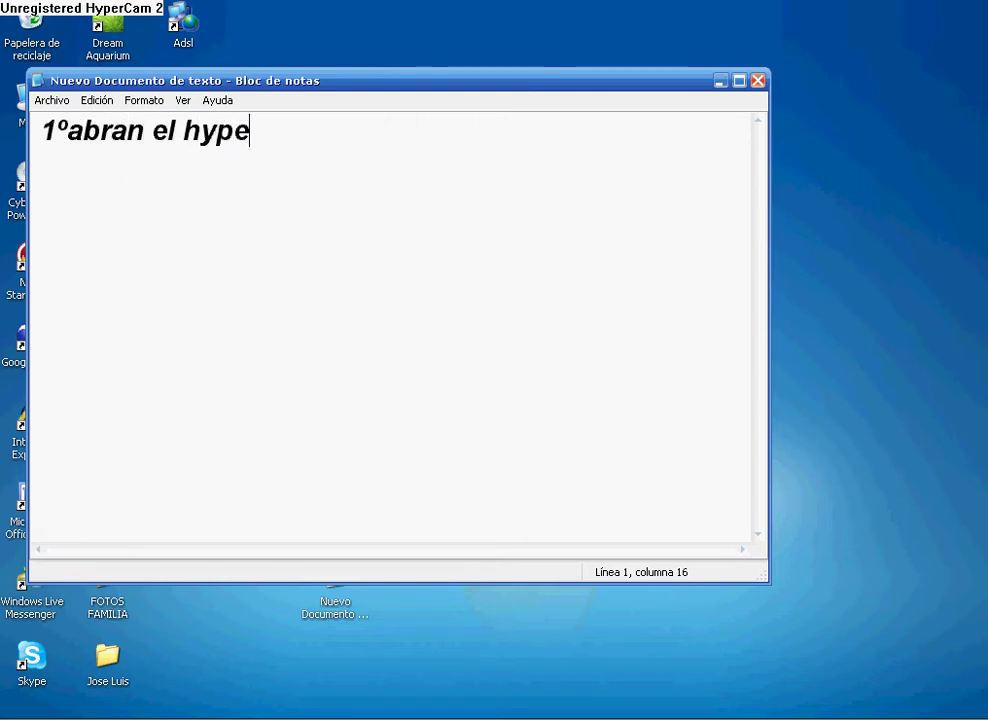
type("r cam xD")
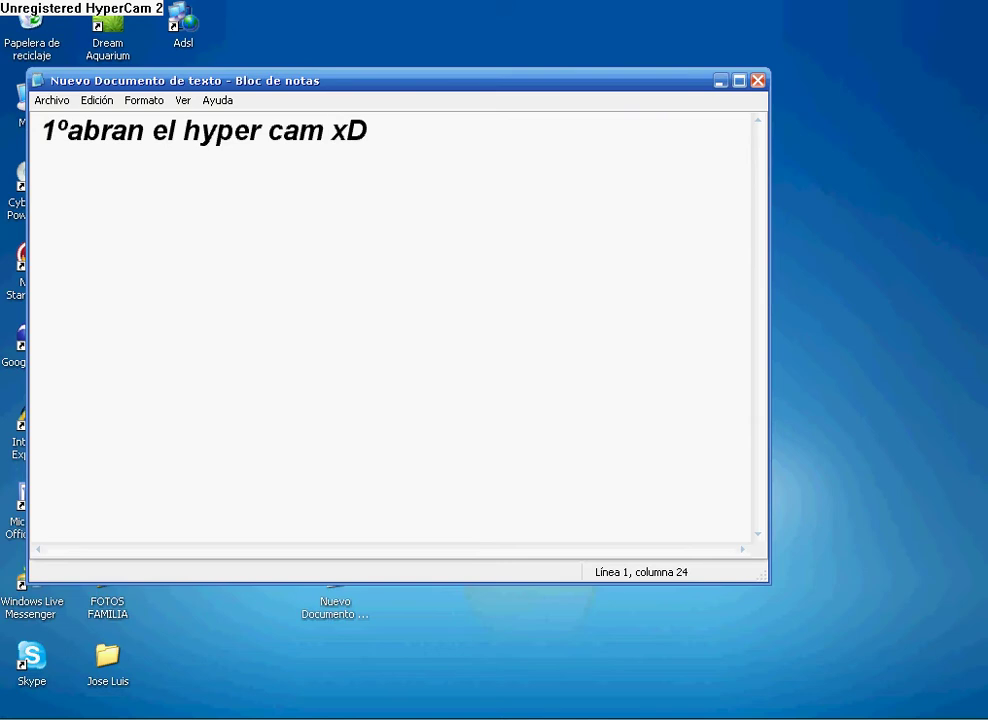
key("shift+Home")
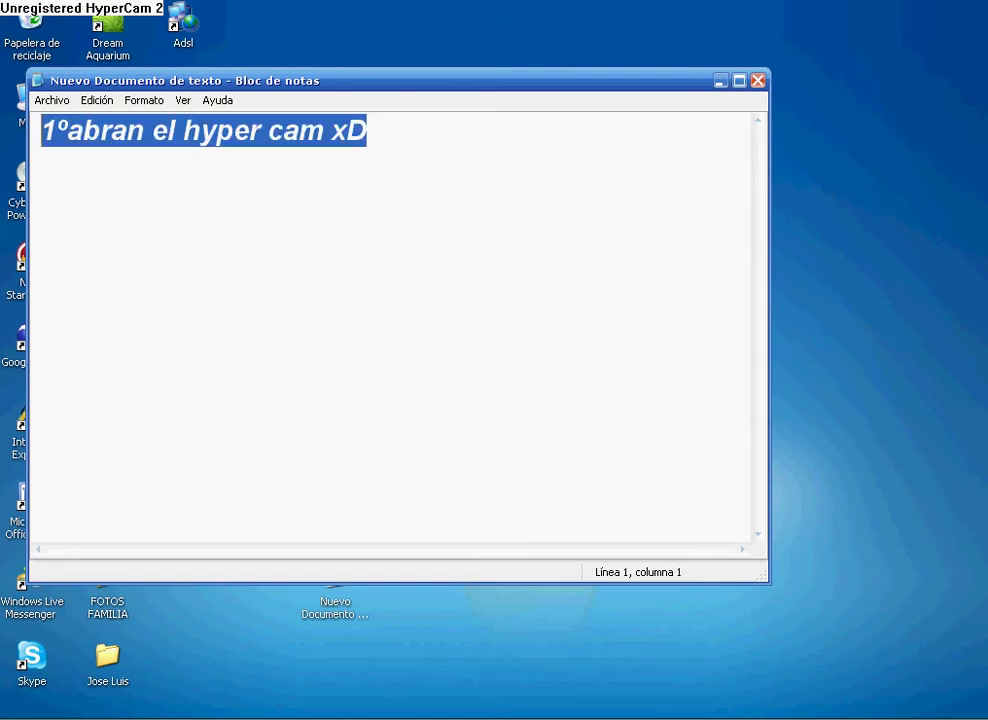
key("Delete")
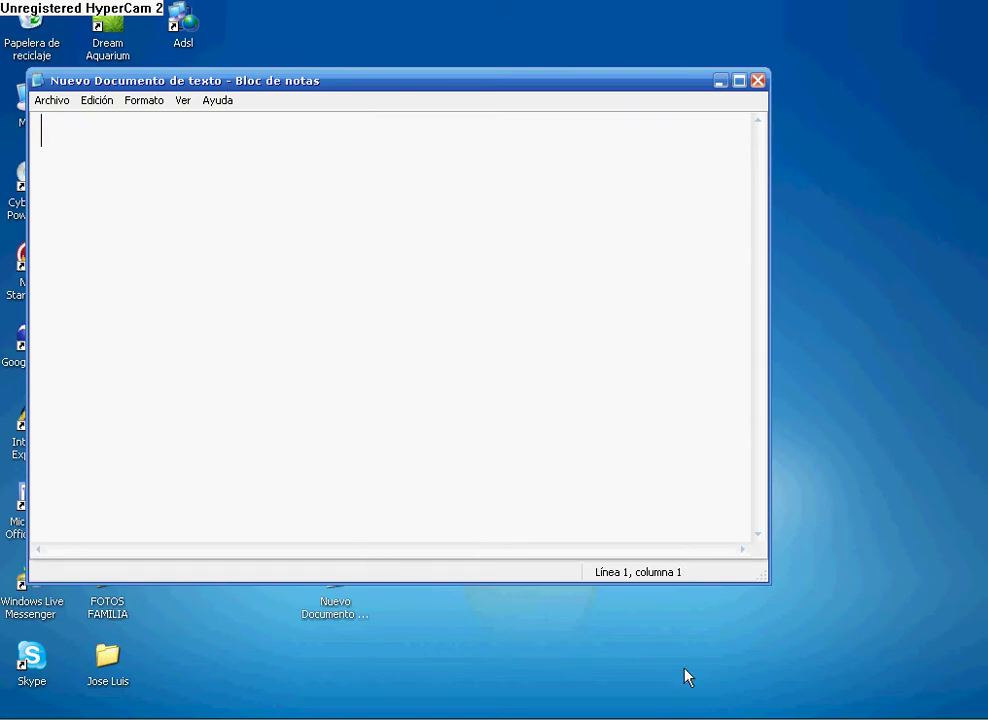
Switch to HyperCam to reposition its window slightly lower on the desktop, and return to the Notepad document.
key("alt+Tab")
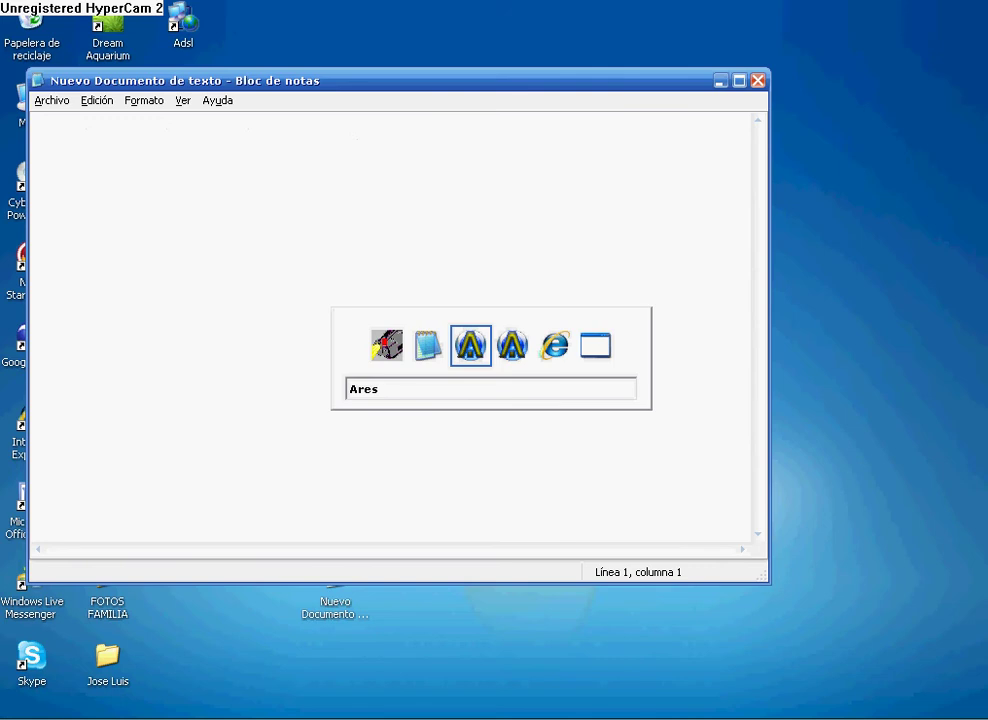
key("Tab")
key("Tab")
key("Tab")
key("Tab")
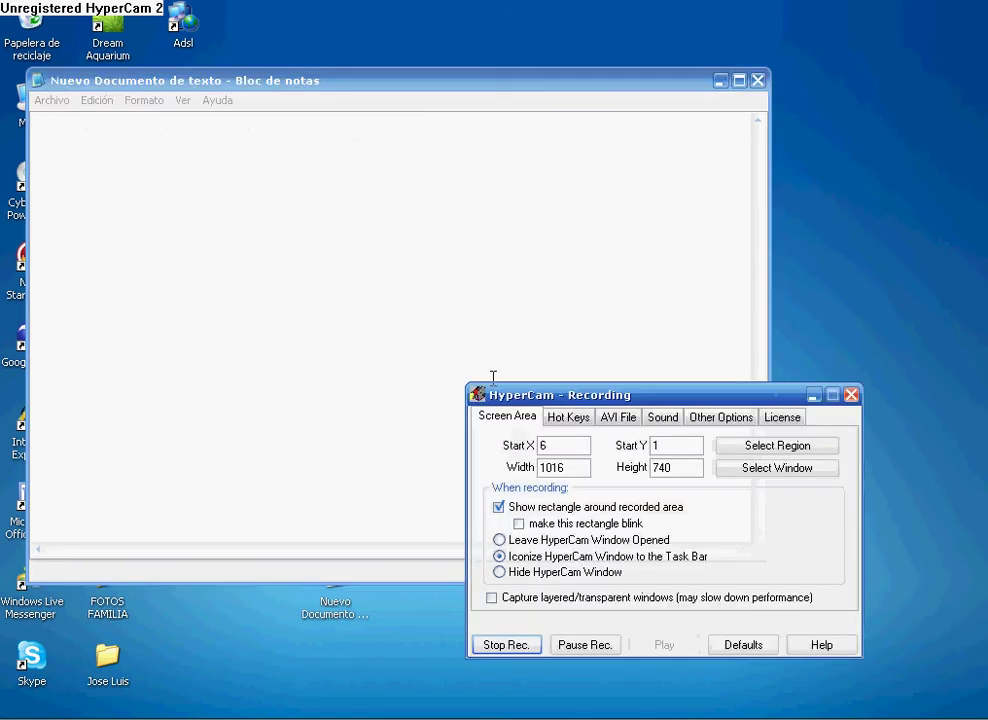
left_click_drag(495, 394, 447, 426)
left_click(117, 283)
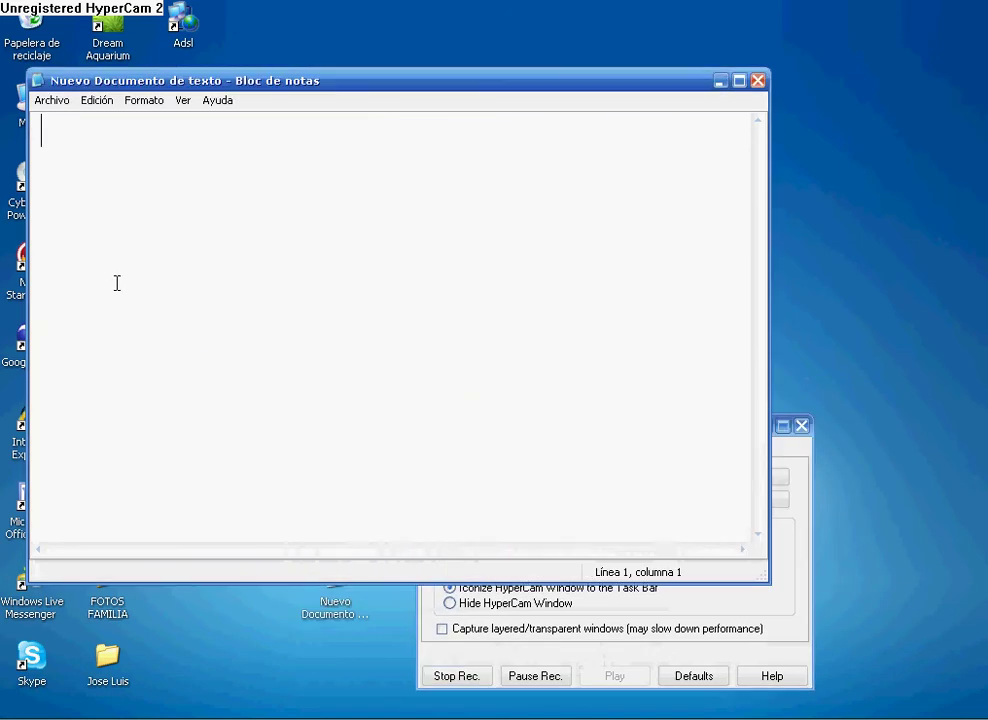
Write "luego pongan en select region para que filme en donde ustes kieran" in the document and delete the line.
type("luego po")
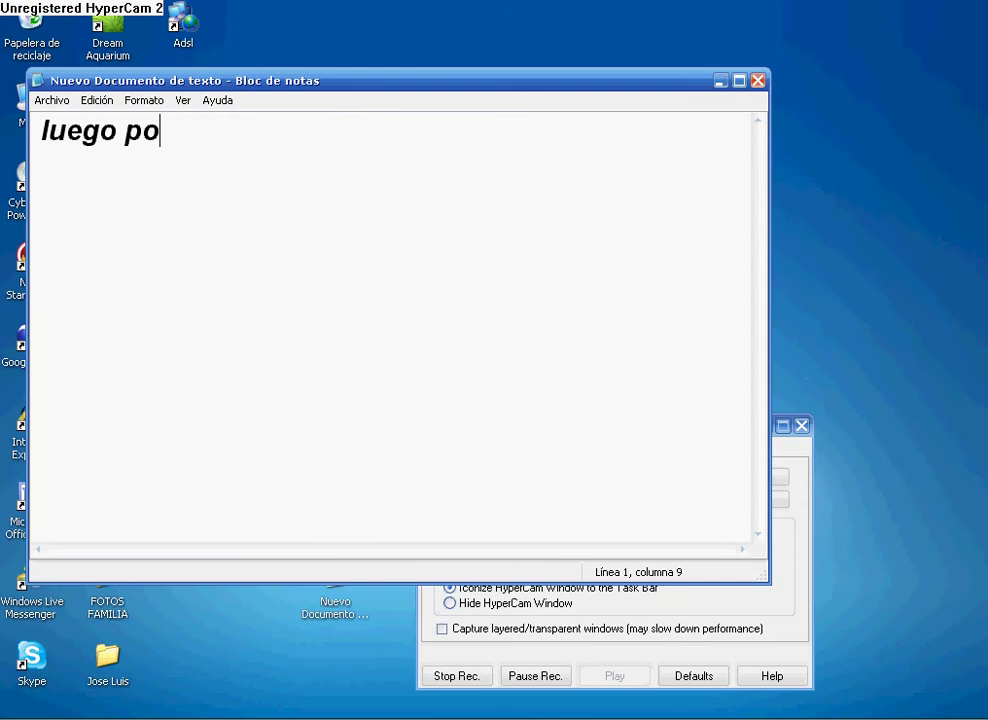
type("ngan en sel")
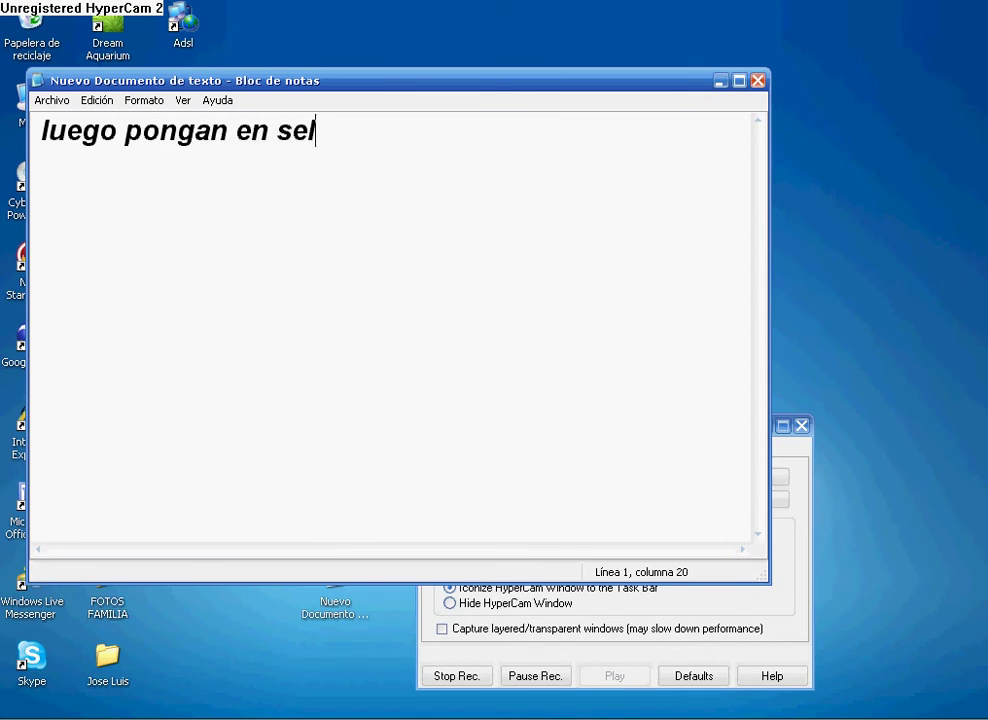
type("ect region ")
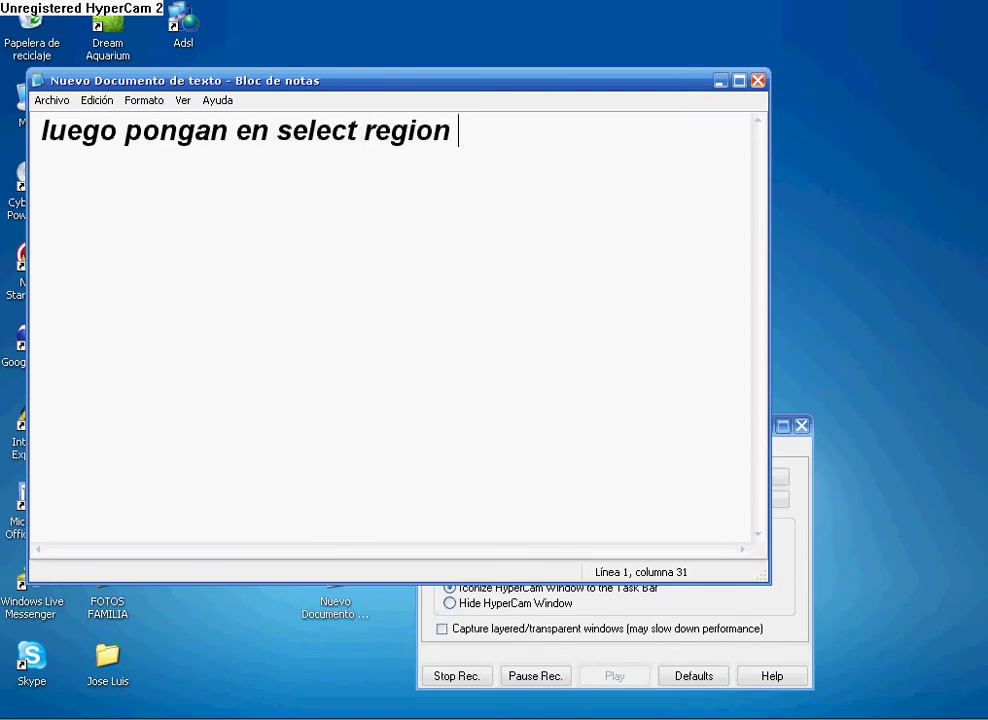
type("si quier")
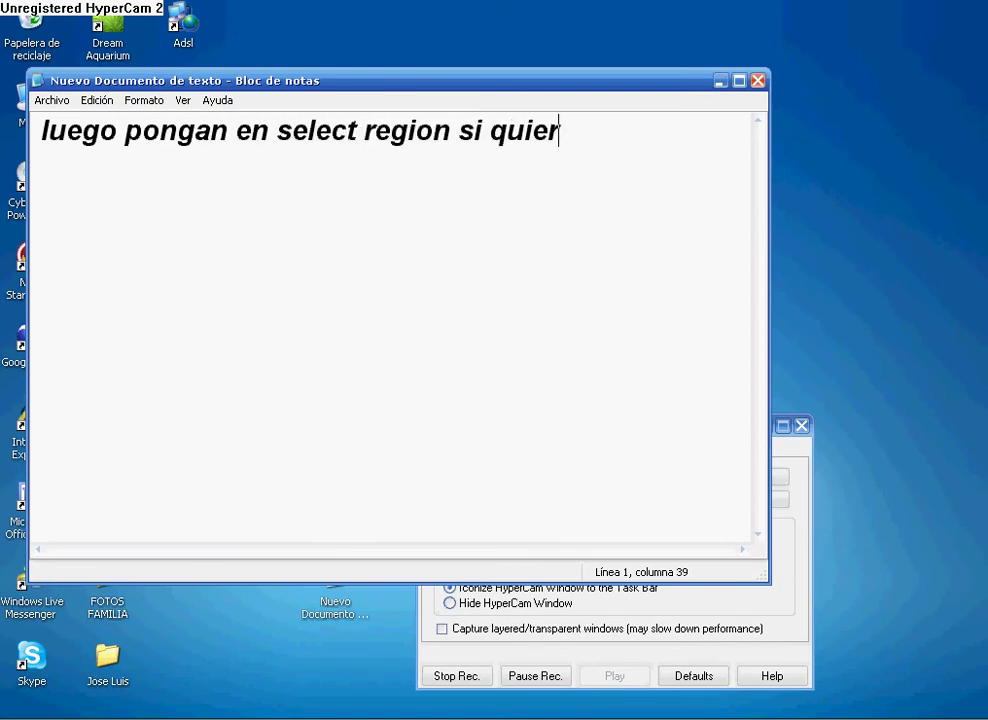
key("BackSpace")
key("BackSpace")
key("BackSpace")
key("BackSpace")
key("BackSpace")
key("BackSpace")
key("BackSpace")
key("BackSpace")
key("BackSpace")
key("BackSpace")
type("n ")
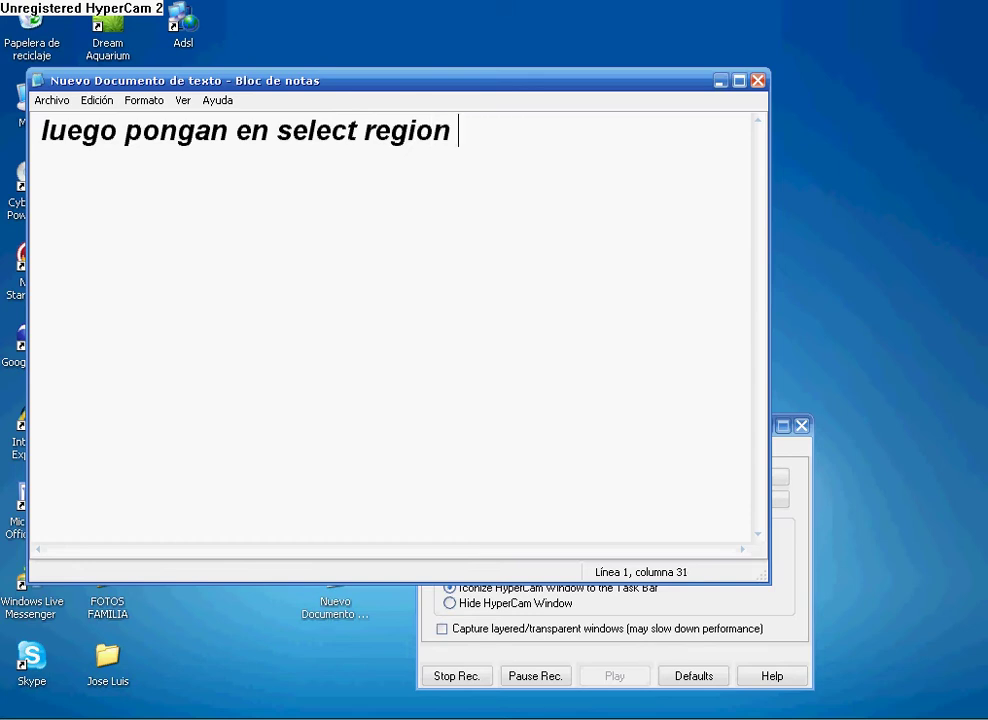
type("para que")
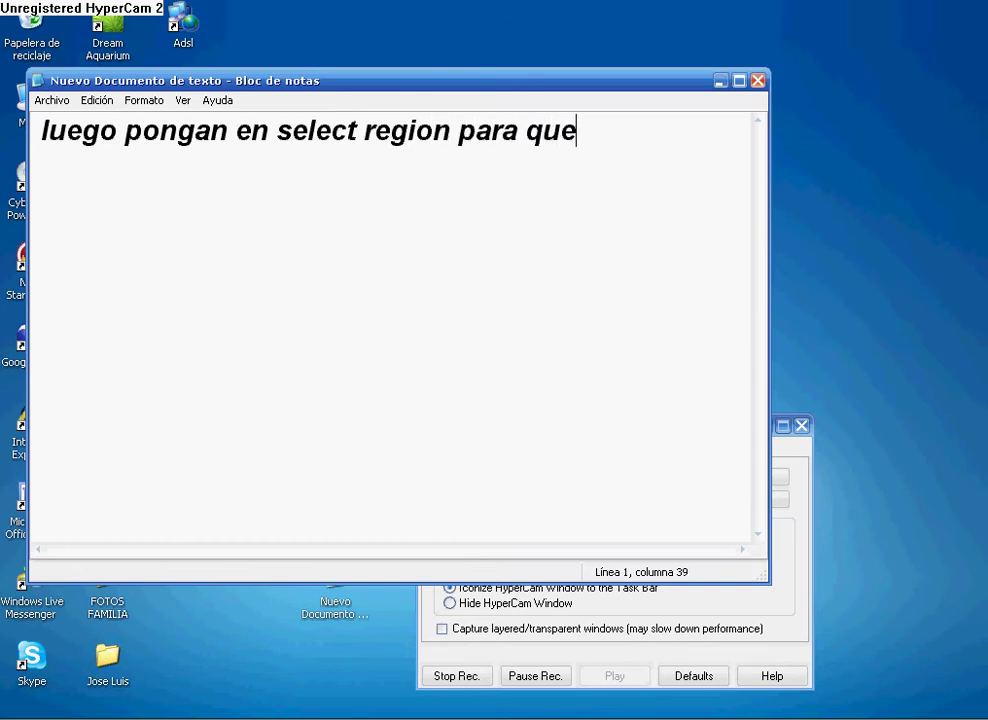
type(" filme en don")
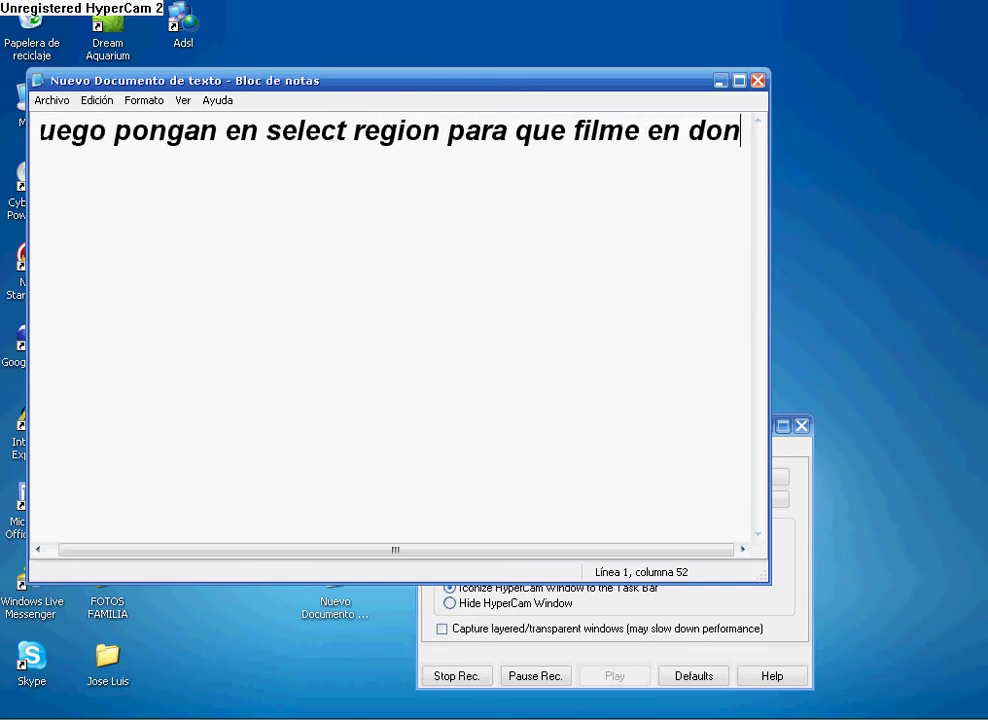
type("de ustes kieran")
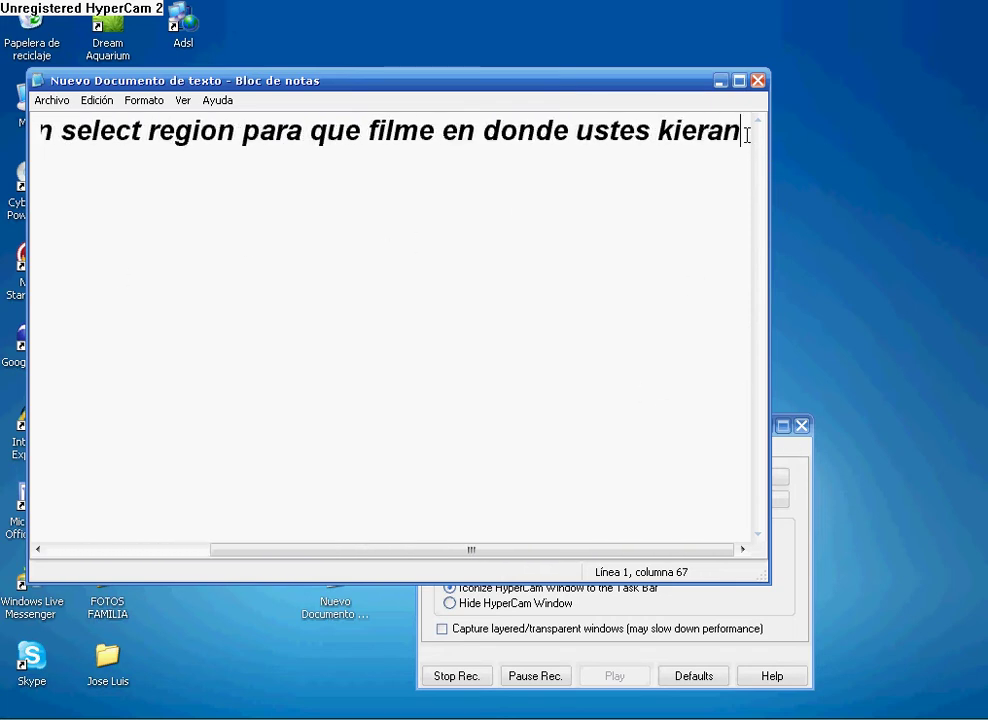
key("shift+Home")
key("Delete")
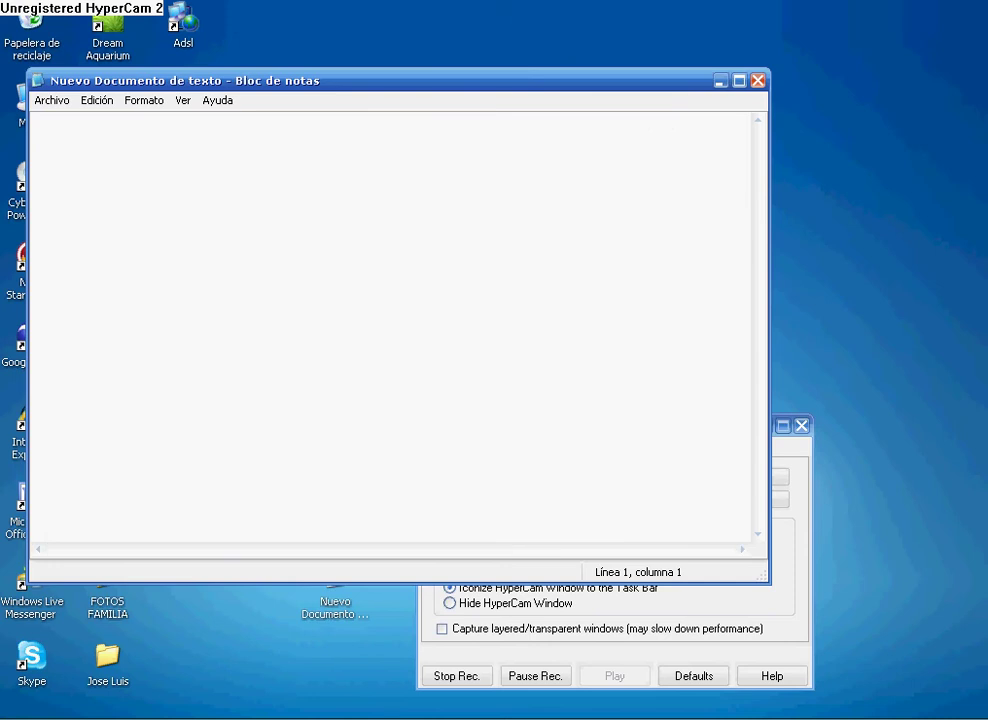
Write the line "si no entendieron despues se fijan no rompera nada xD" in the document.
type("si no entend")
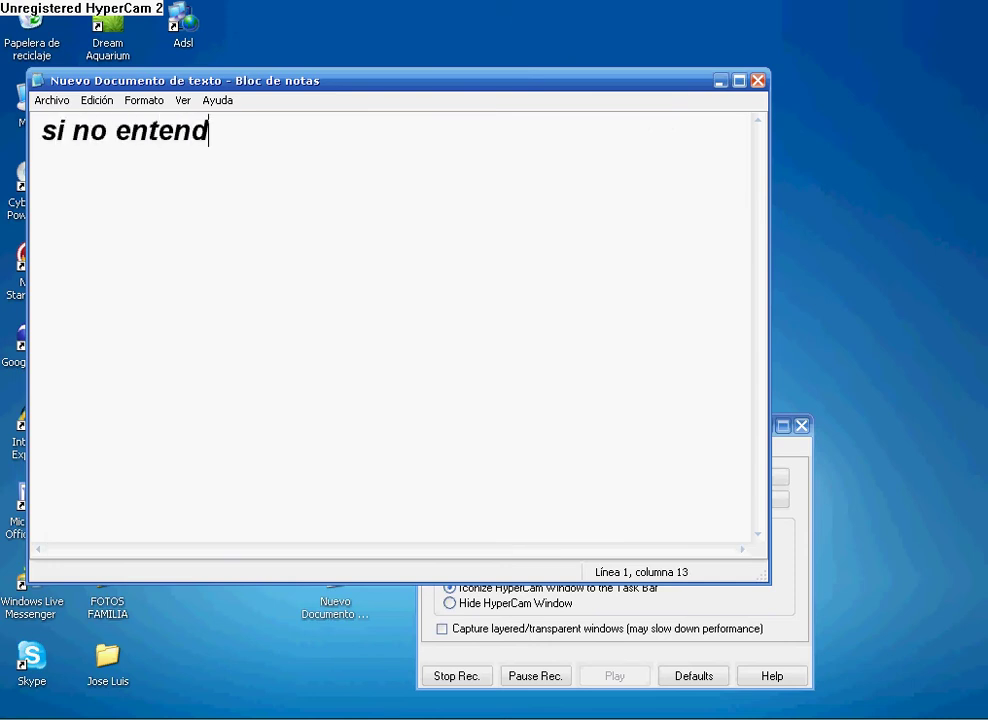
type("ieron despues s")
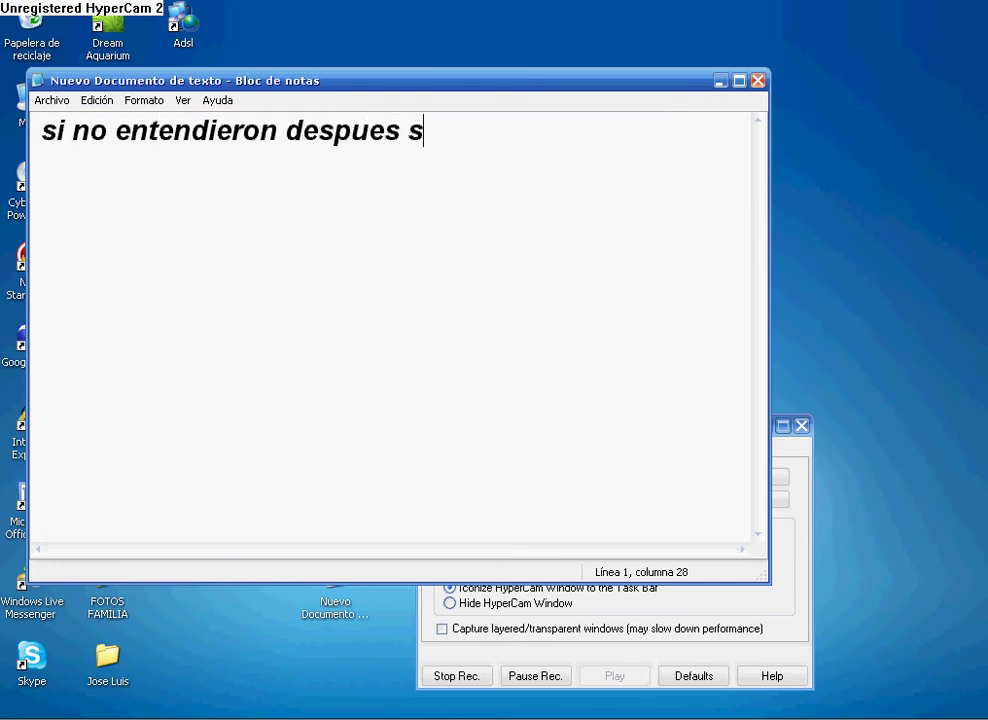
type("e fijan no reom")
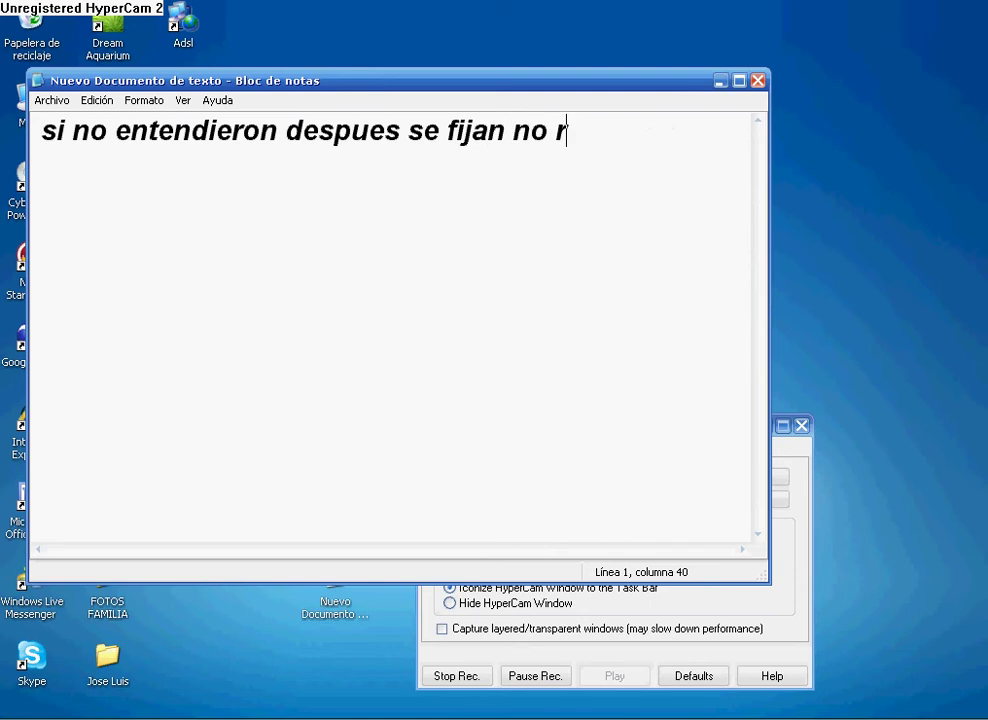
key("BackSpace")
key("BackSpace")
key("BackSpace")
type("ompera nada xD")
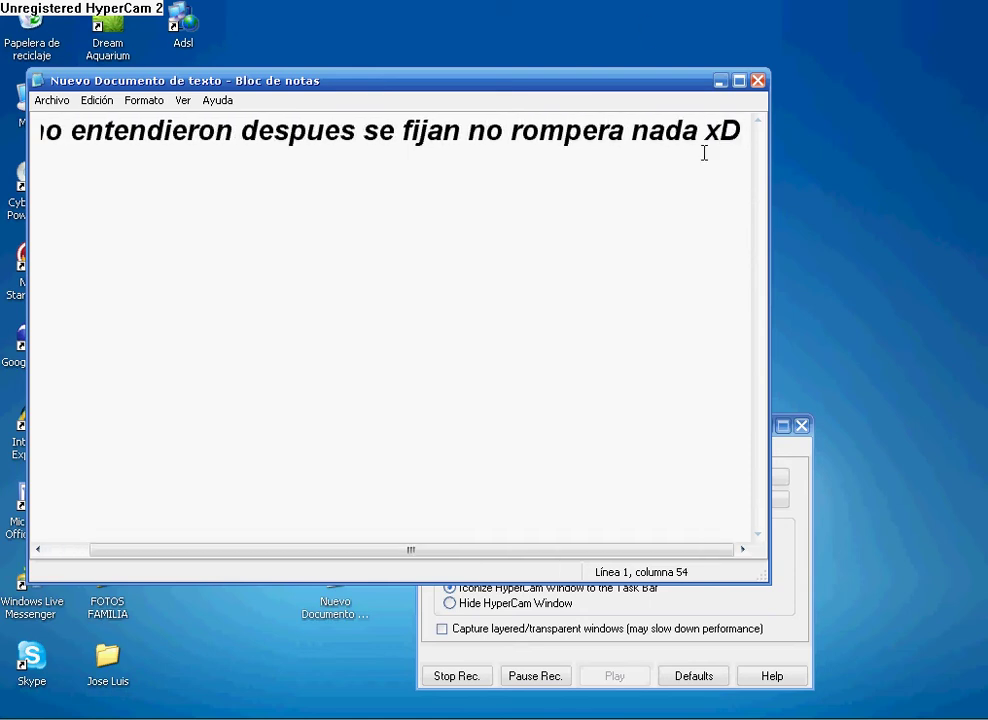
Replace the document's line with "2º", bring up the Sound settings in HyperCam, and return to the Notepad document.
left_click_drag(741, 131, 25, 131)
type("2º")
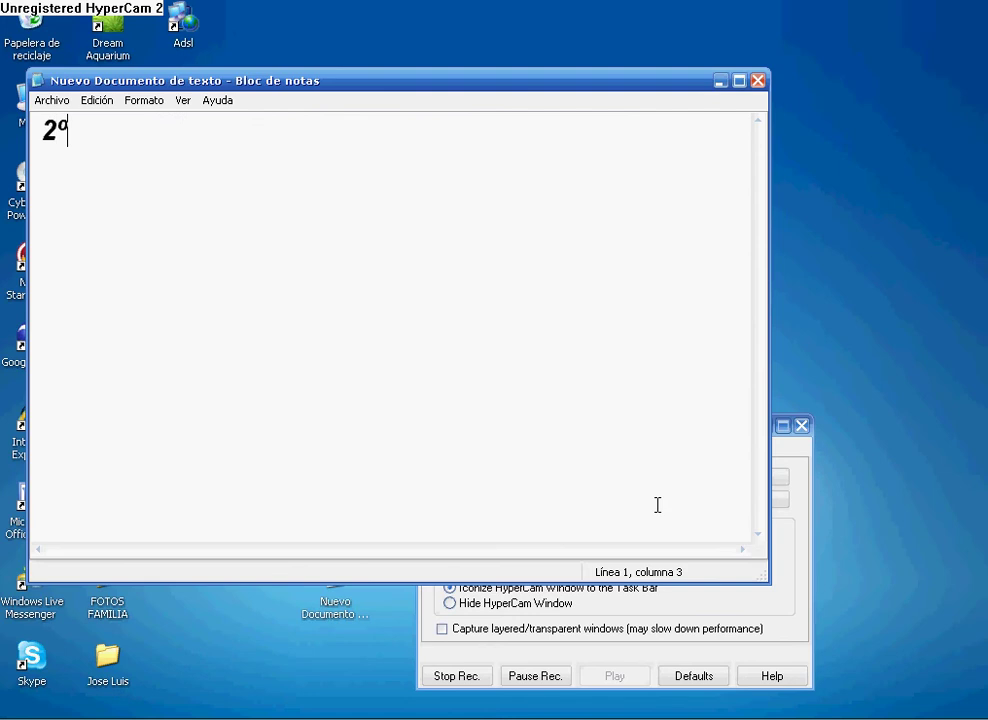
left_click(772, 605)
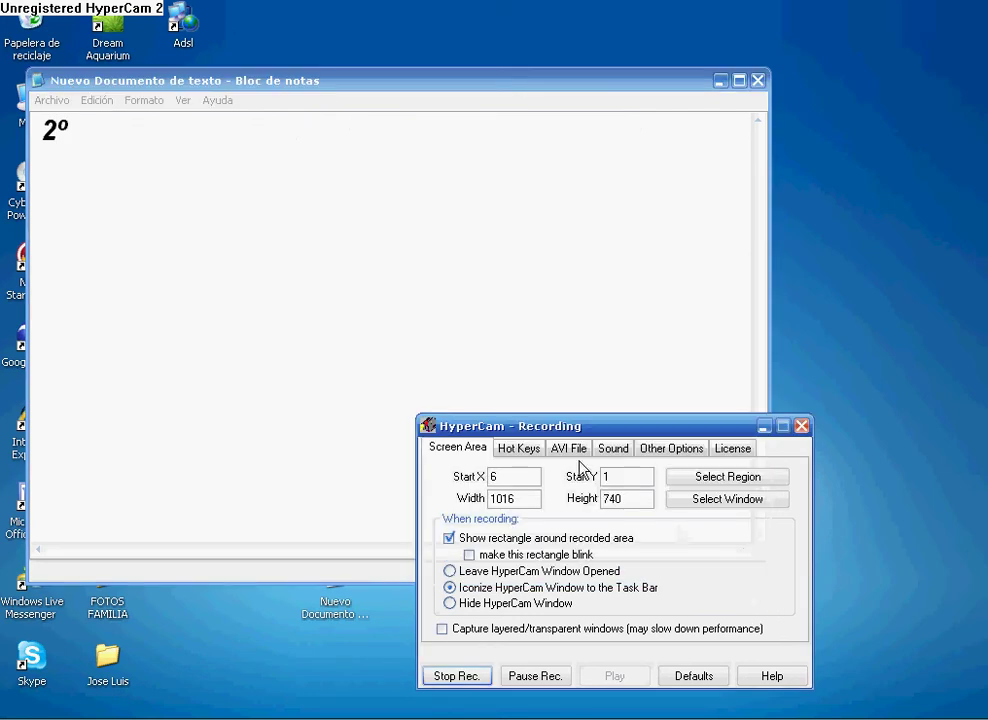
left_click(611, 449)
left_click(296, 196)
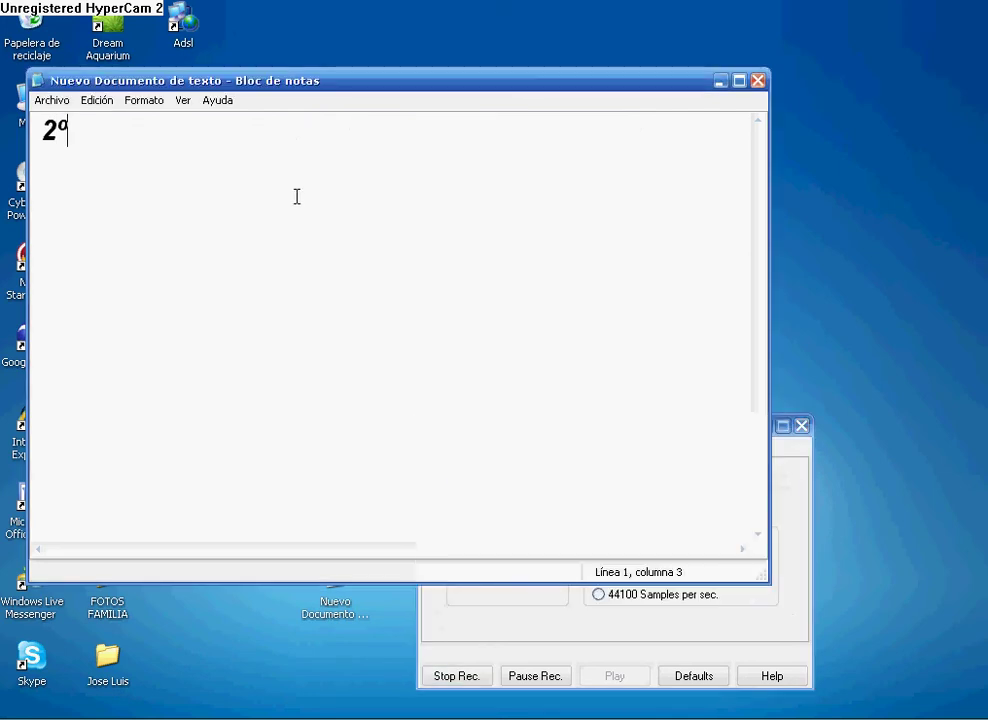
Write "desactiva el record sound" after "2º", bringing HyperCam forward midway to show the Record Sound option.
type("desactiva en")
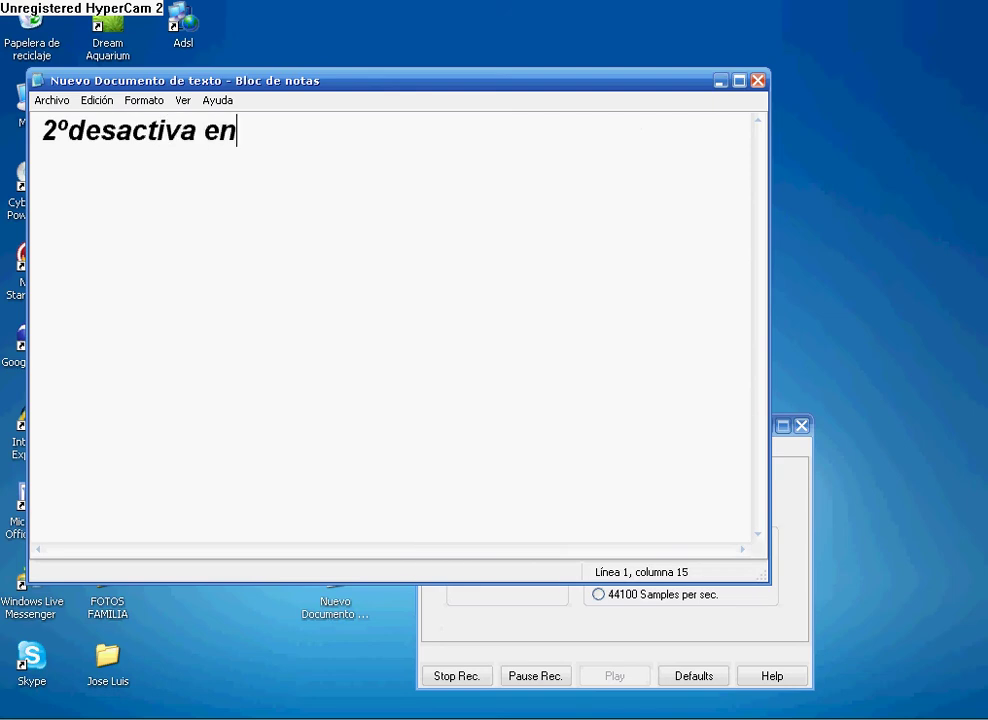
left_click(449, 591)
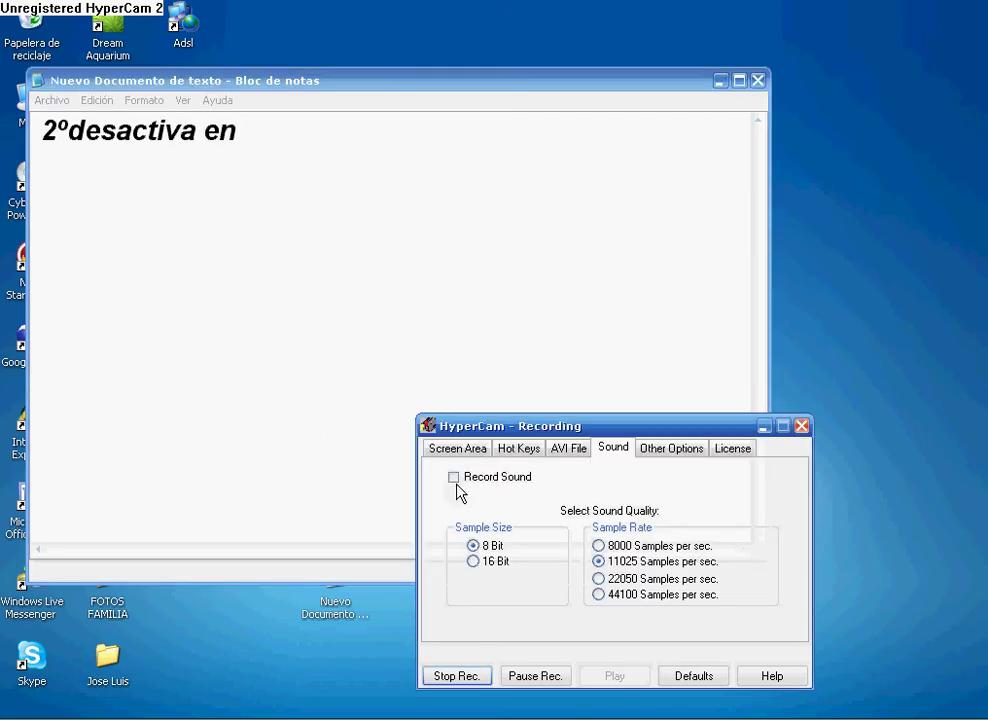
left_click(418, 194)
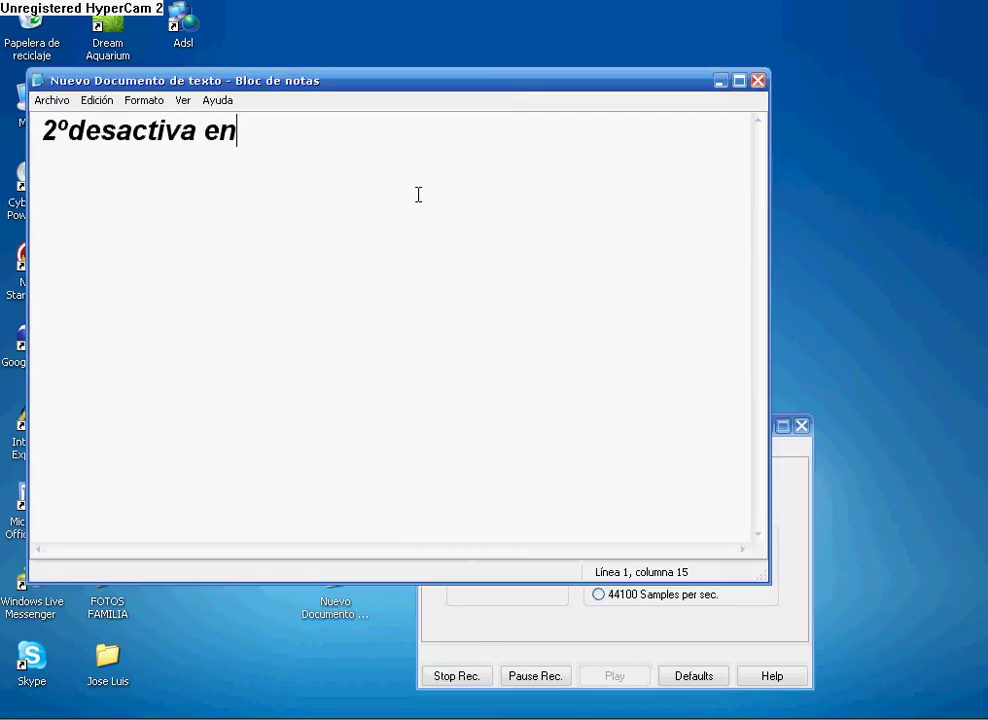
key("BackSpace")
type("l record sound")
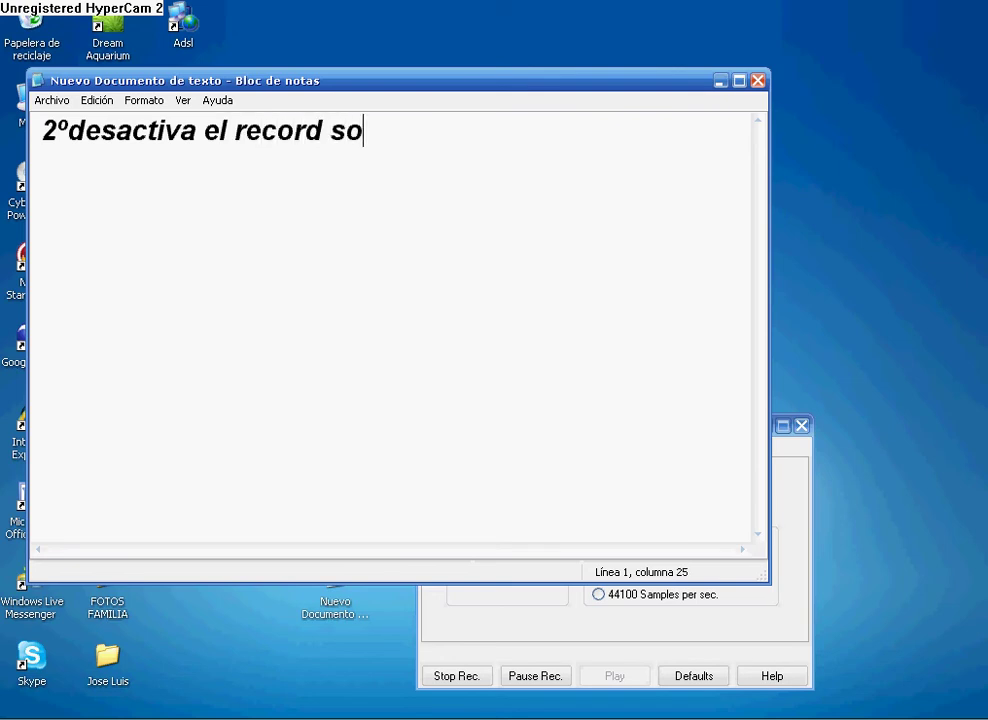
Show the HyperCam Sound settings once more and extend the line in the document with "en la parte de sound".
left_click(452, 632)
left_click(549, 260)
type("el l")
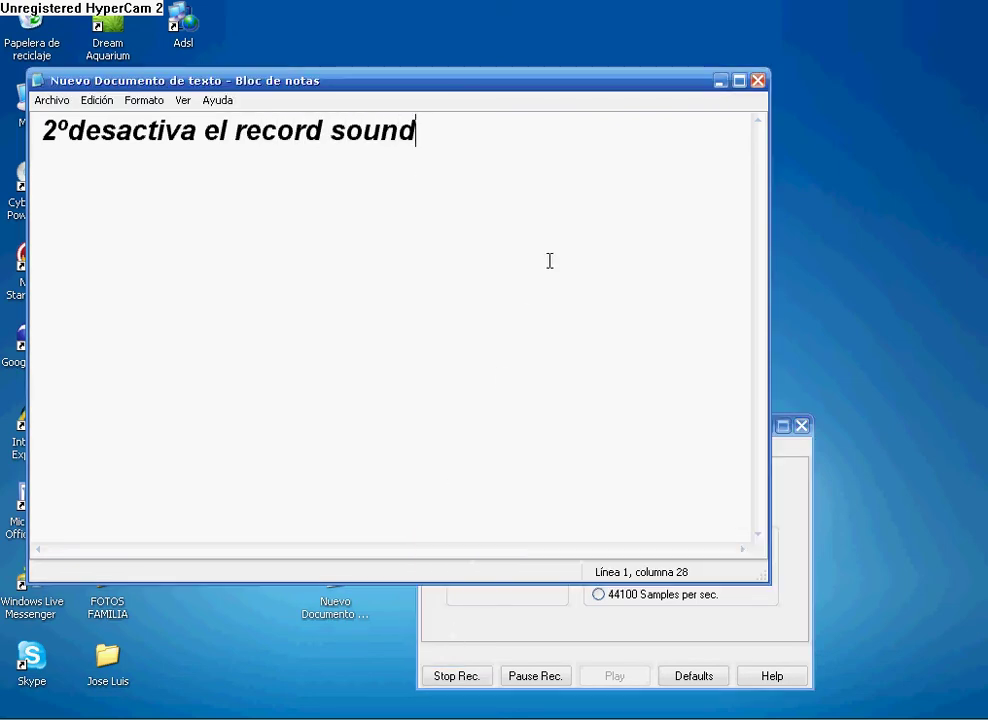
key("BackSpace")
type("n")
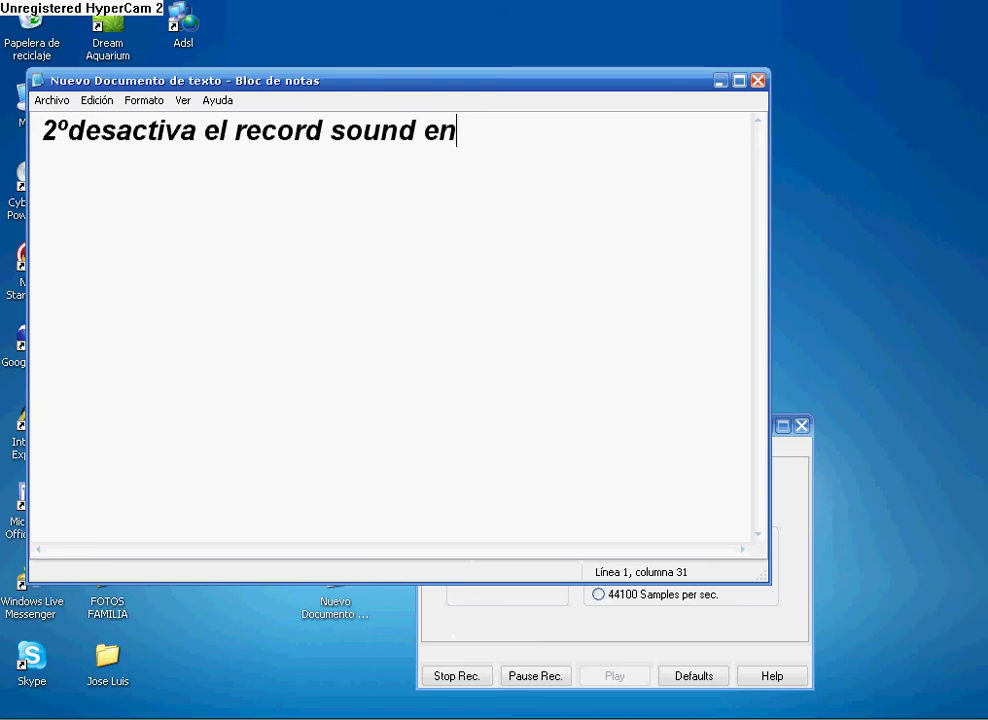
type(" la parte de sound")
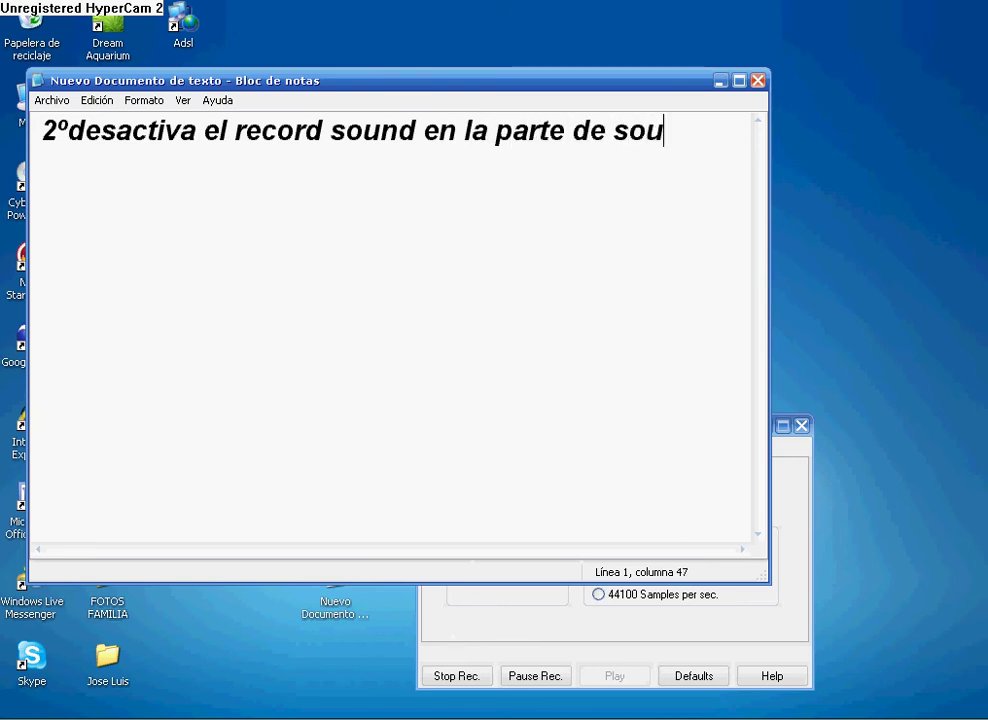
Delete all the text after "2º" in the document, keeping only the number.
key("shift+Left")
key("shift+Left")
key("shift+Left")
key("shift+Left")
key("shift+Left")
key("shift+Left")
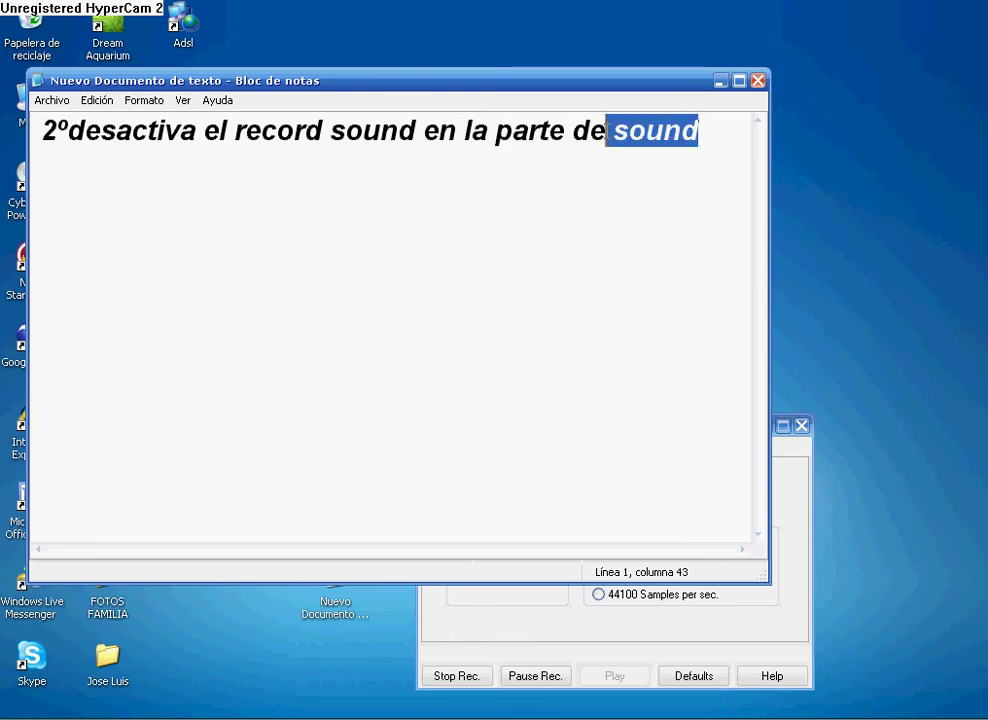
key("shift+Left")
key("shift+Home")
key("shift+Right")
key("shift+Right")
key("BackSpace")
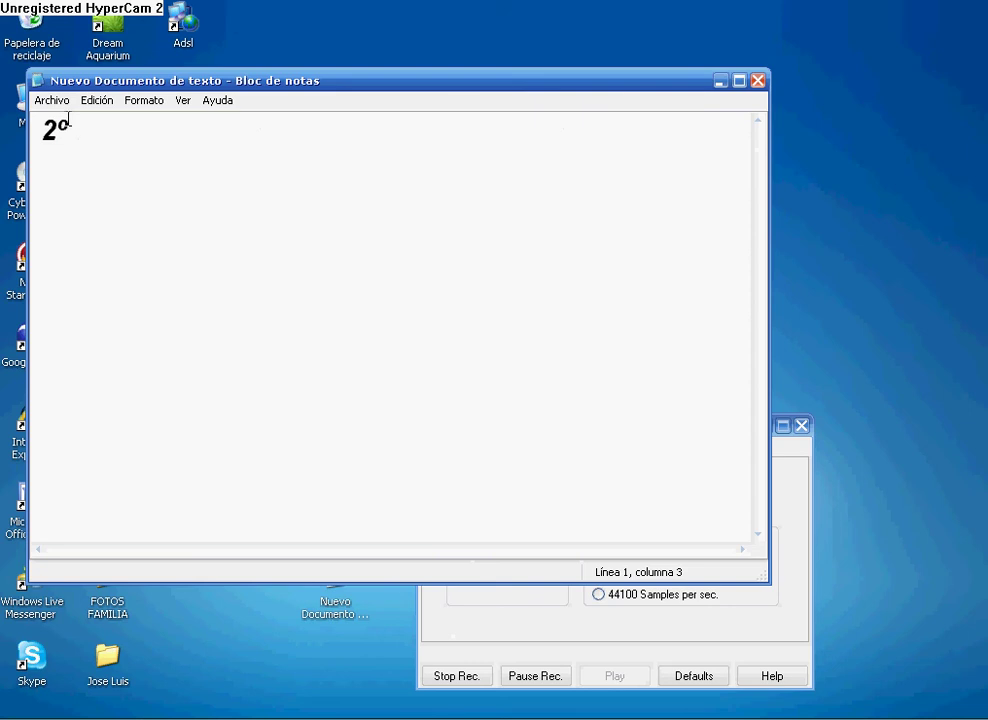
Write "porque sino se escuchara los tecleos y eso ejejejeje" after "2º" in the document.
type("porque sino s")
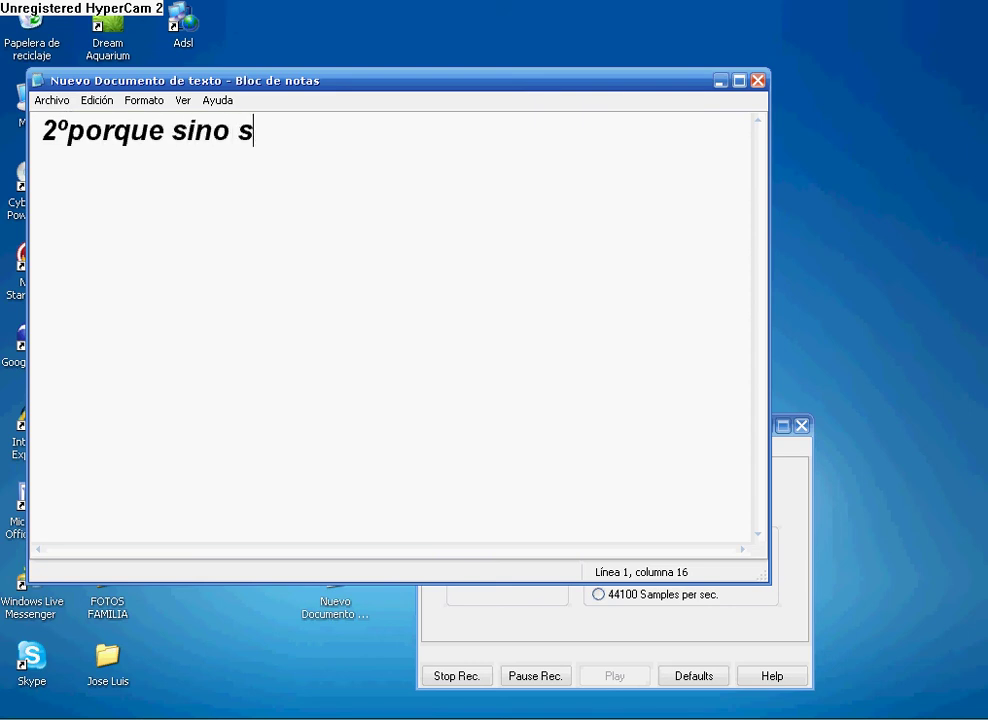
type("e escuchara lo")
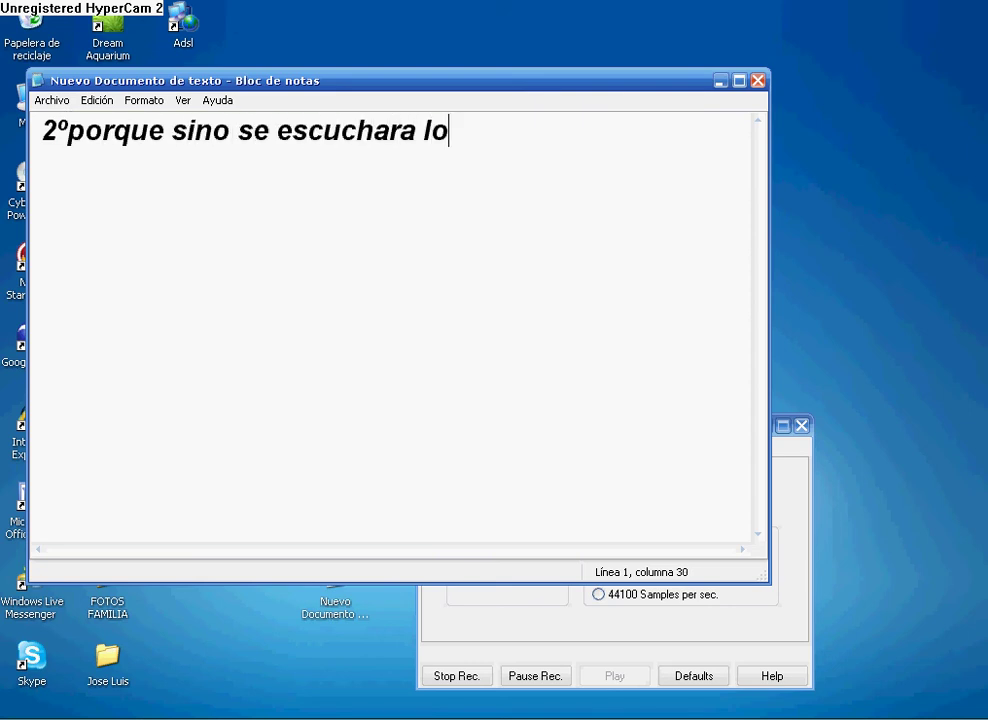
type("s tecleos ")
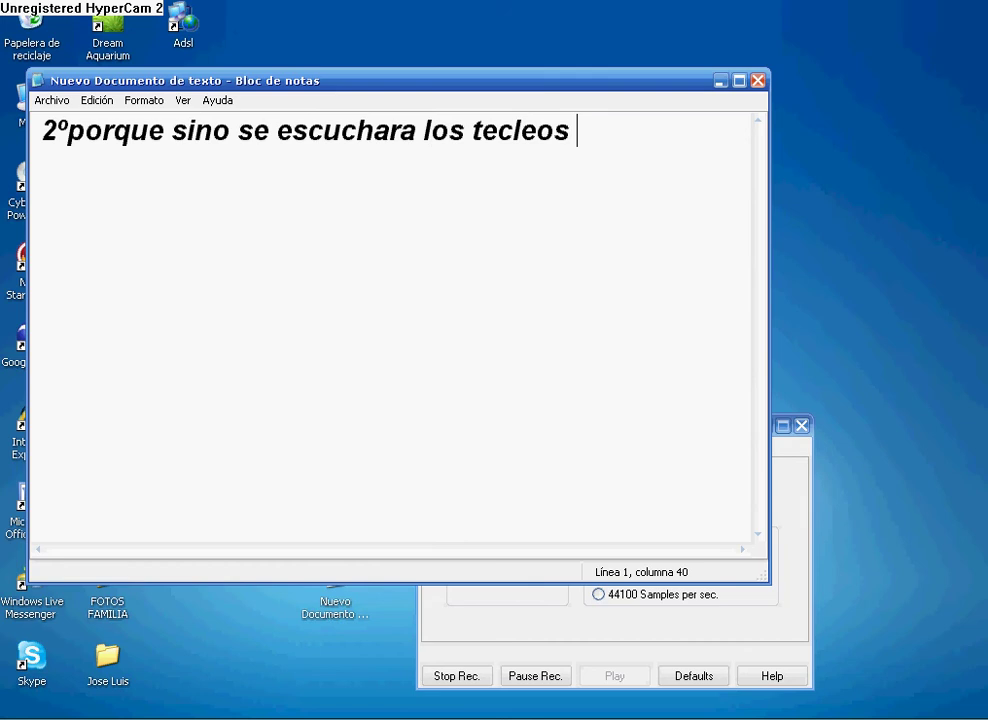
type("y eso ejejejeje")
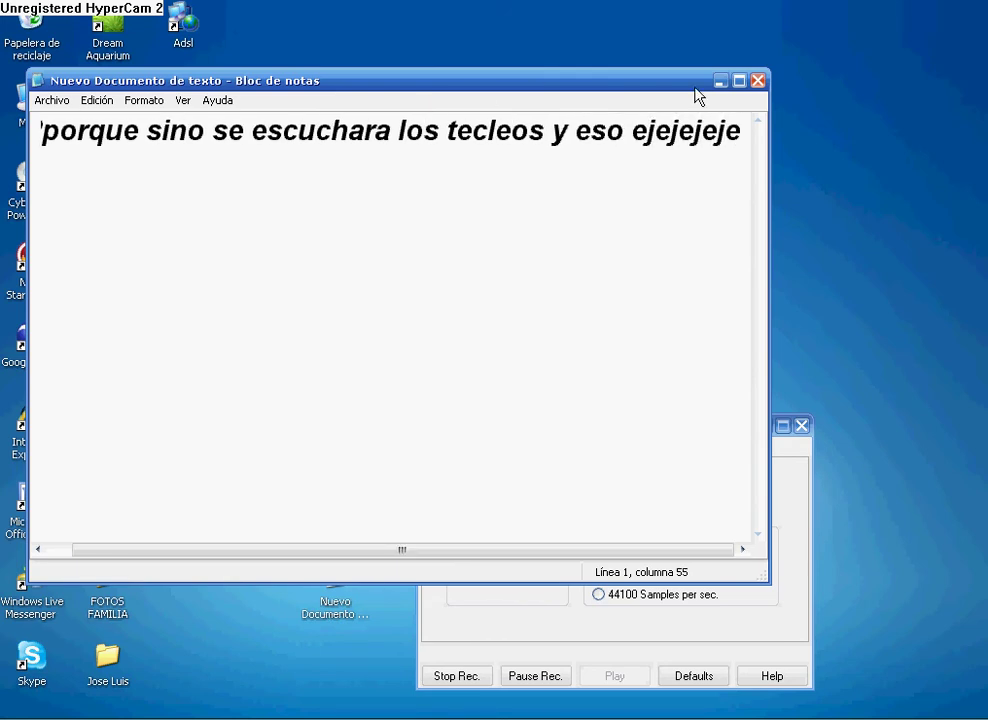
Replace the whole line with "3ºse que muchas personas no saben donde queda el video que filmaron".
key("ctrl+a")
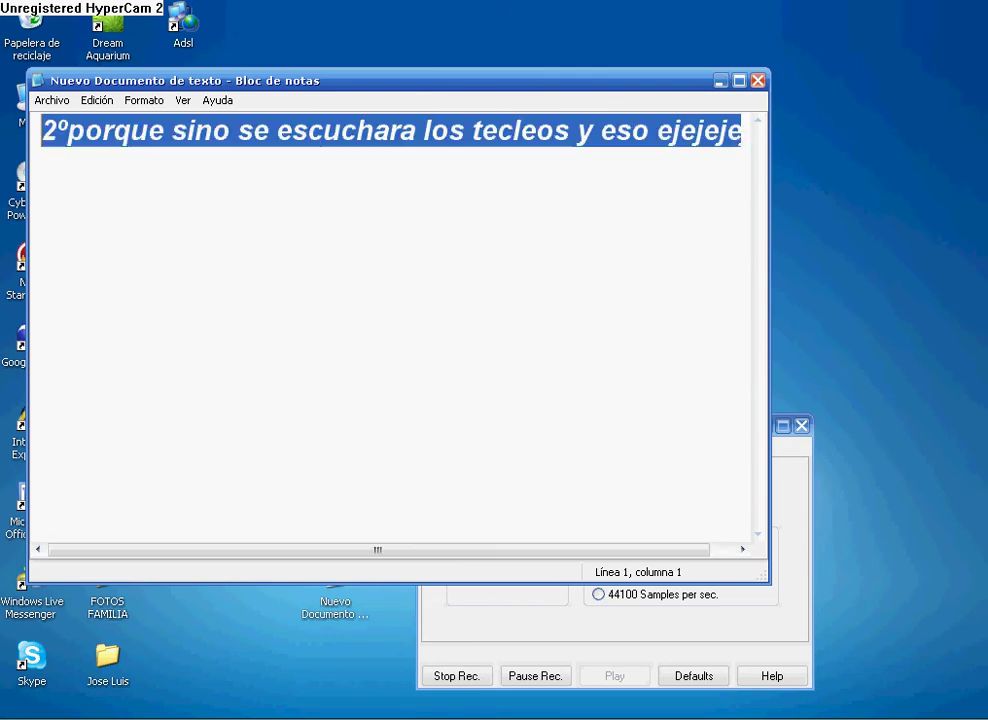
type("e")
key("BackSpace")
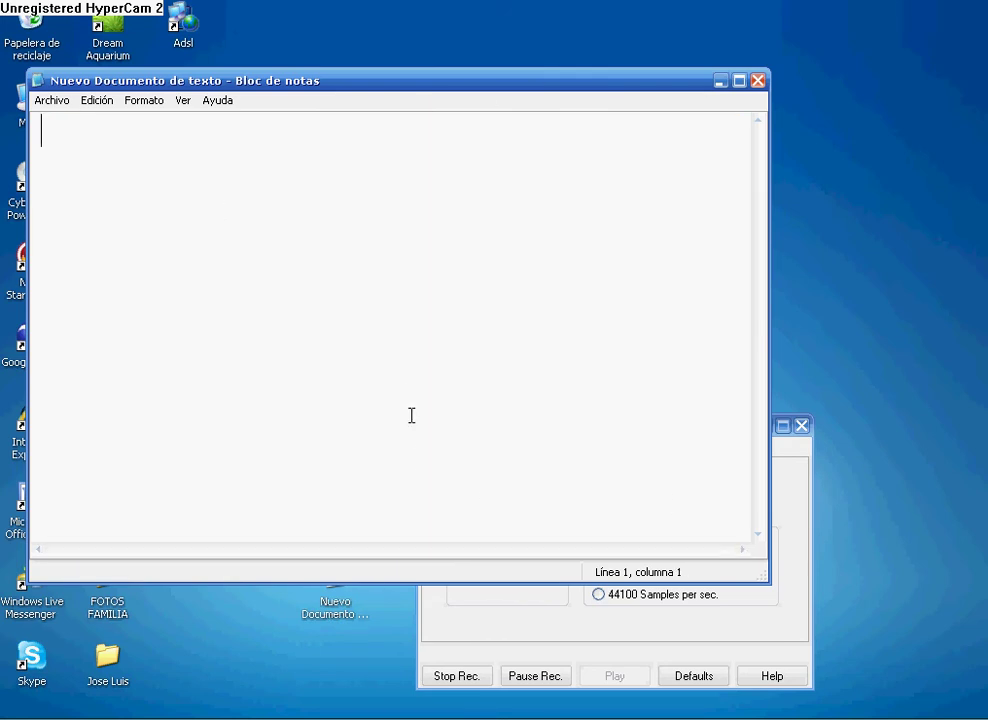
type("3ºse ")
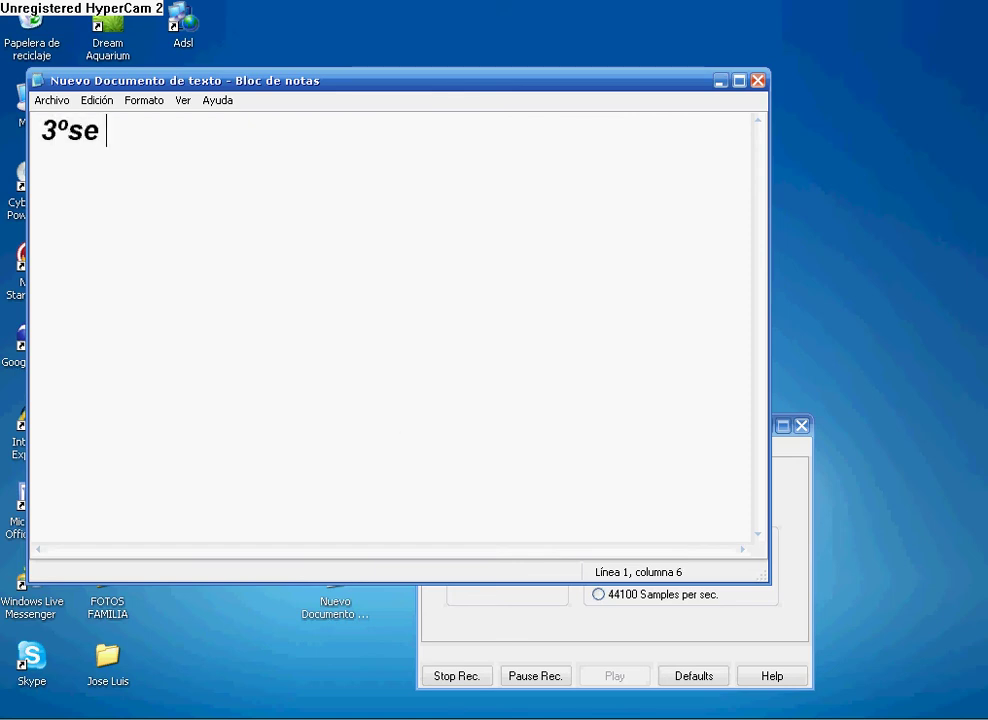
type("que muchas p")
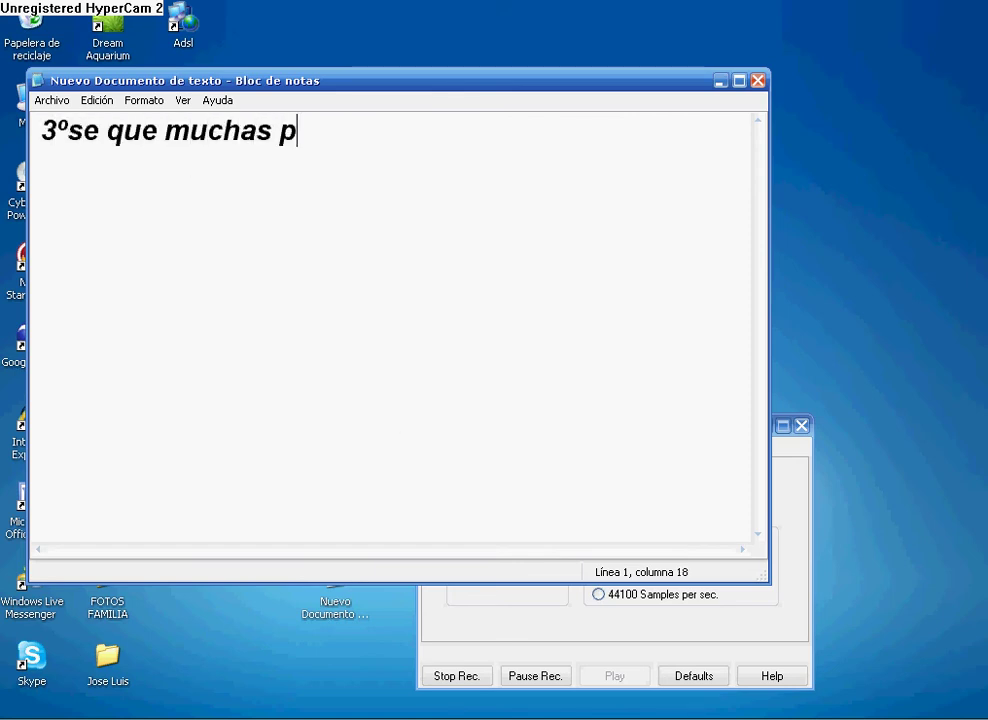
type("ersonas")
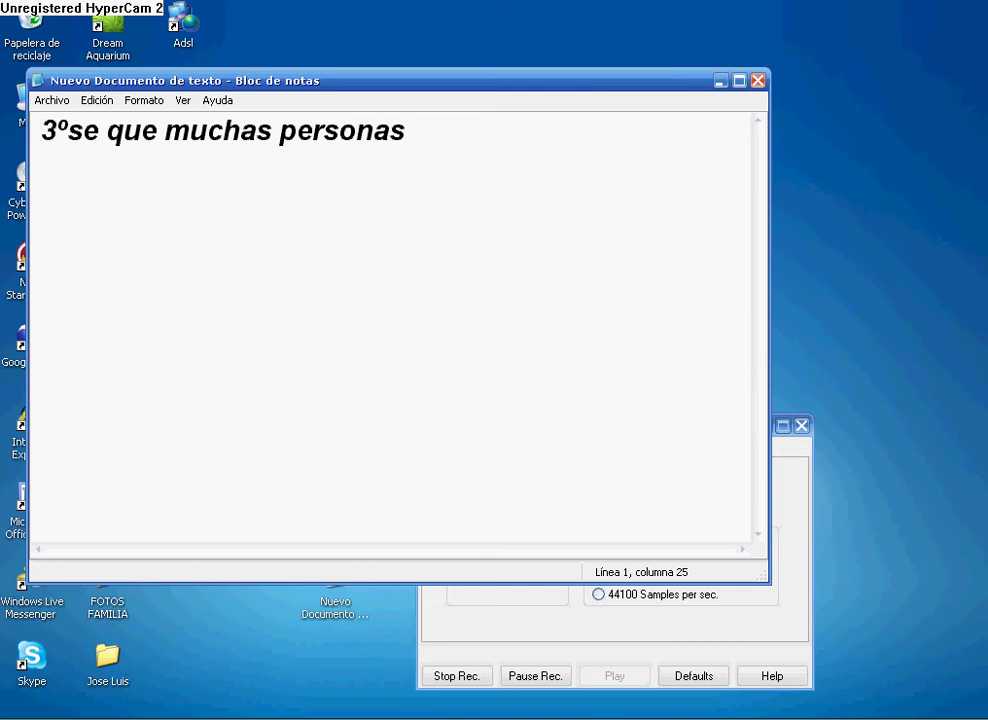
type(" no saben dond")
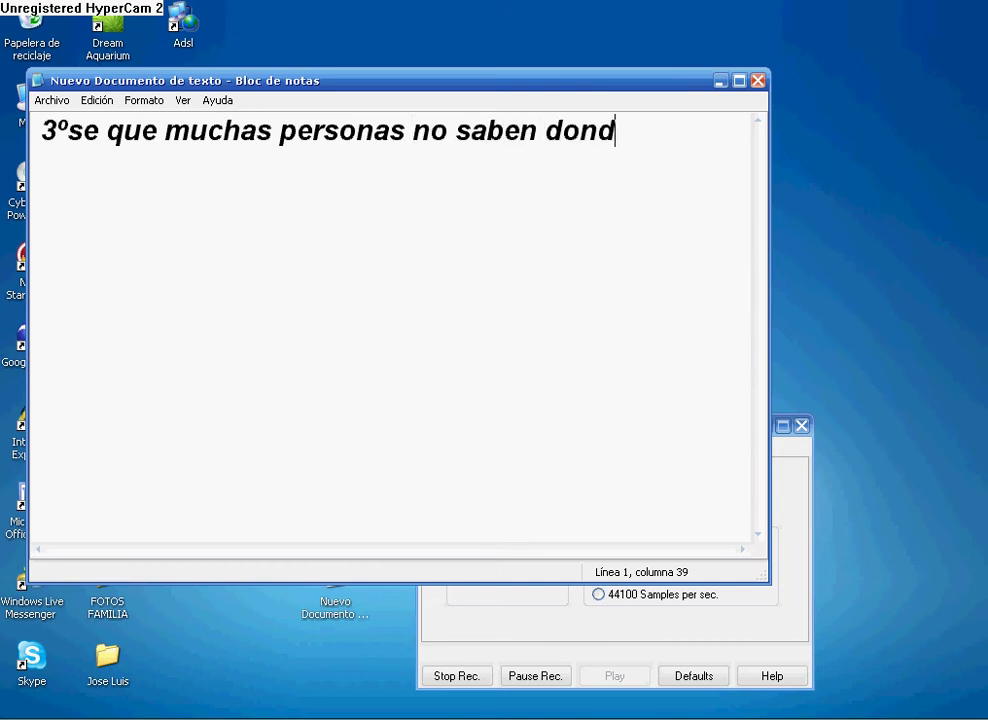
type("e queda el ")
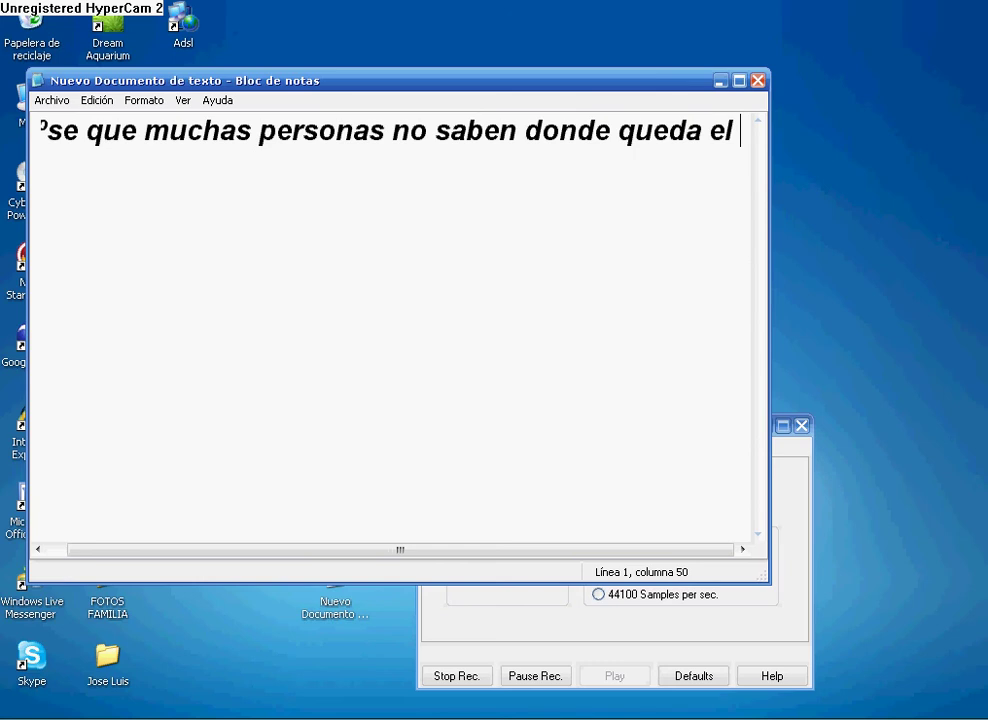
type("video que ")
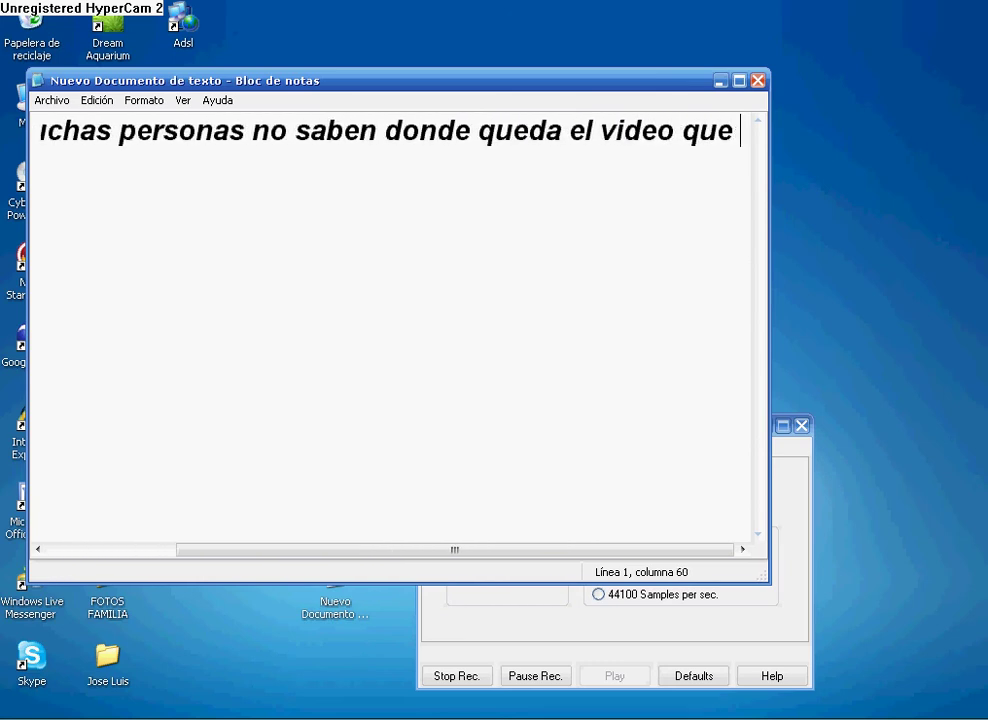
type("filmaron")
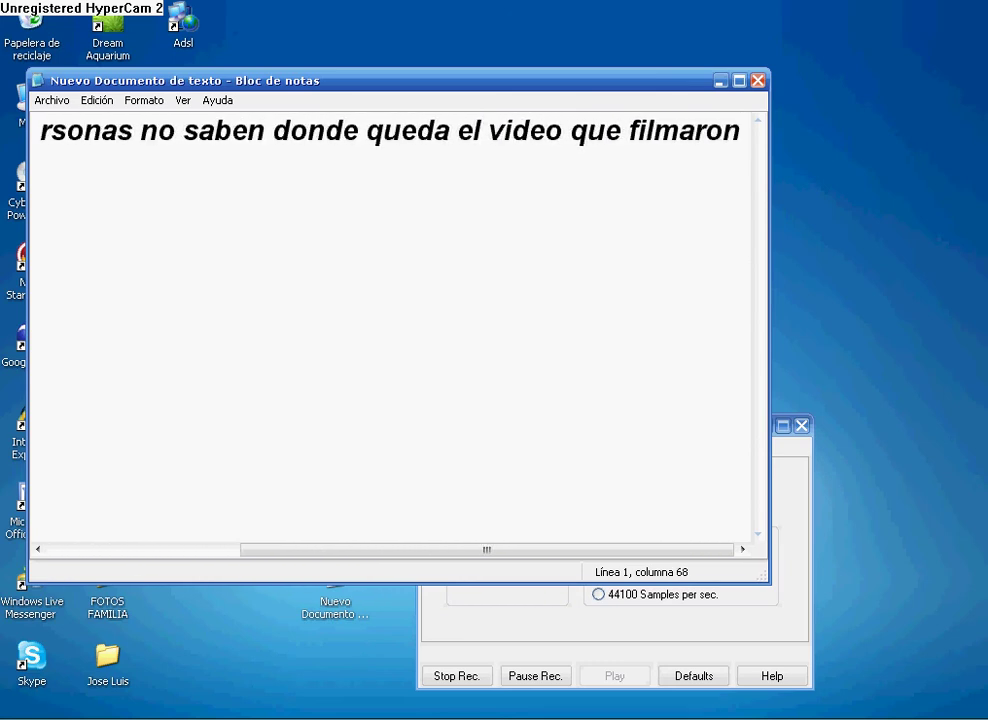
Replace the text after "3º" with "vallan a: AVI File" and move the Notepad window higher to uncover more of HyperCam.
key("shift+Home")
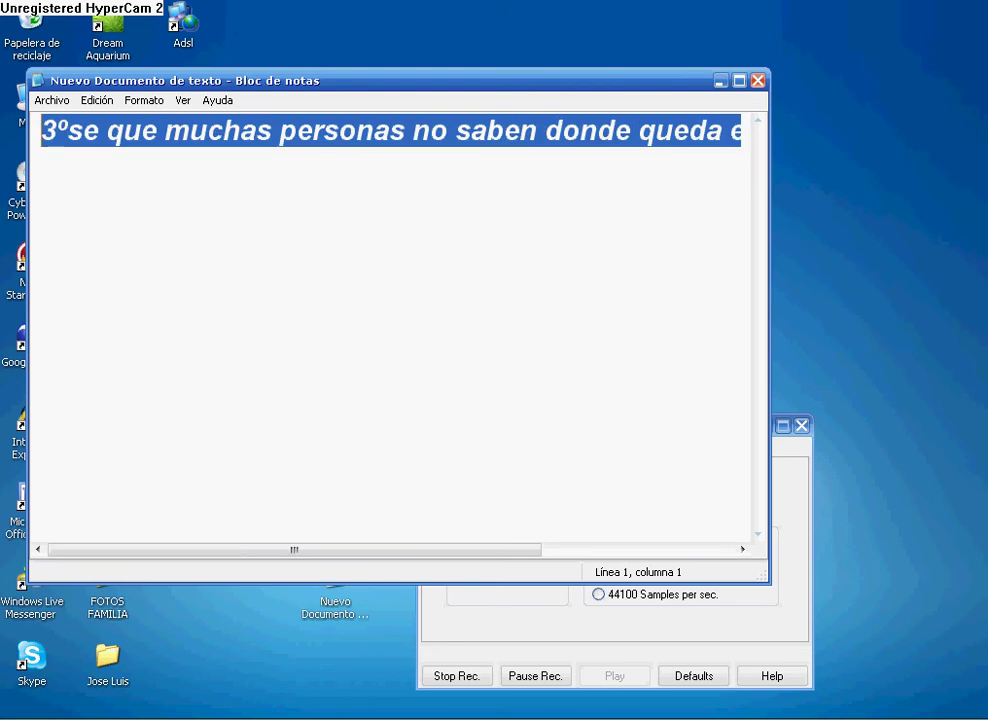
left_click(66, 150, "shift")
key("BackSpace")
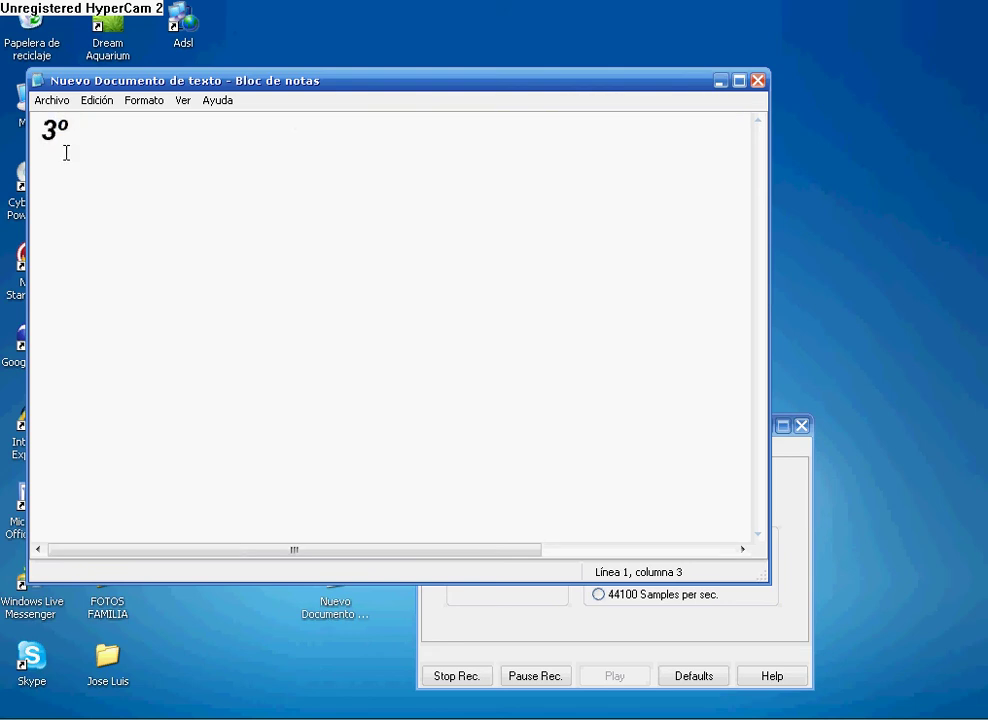
type("vallan ")
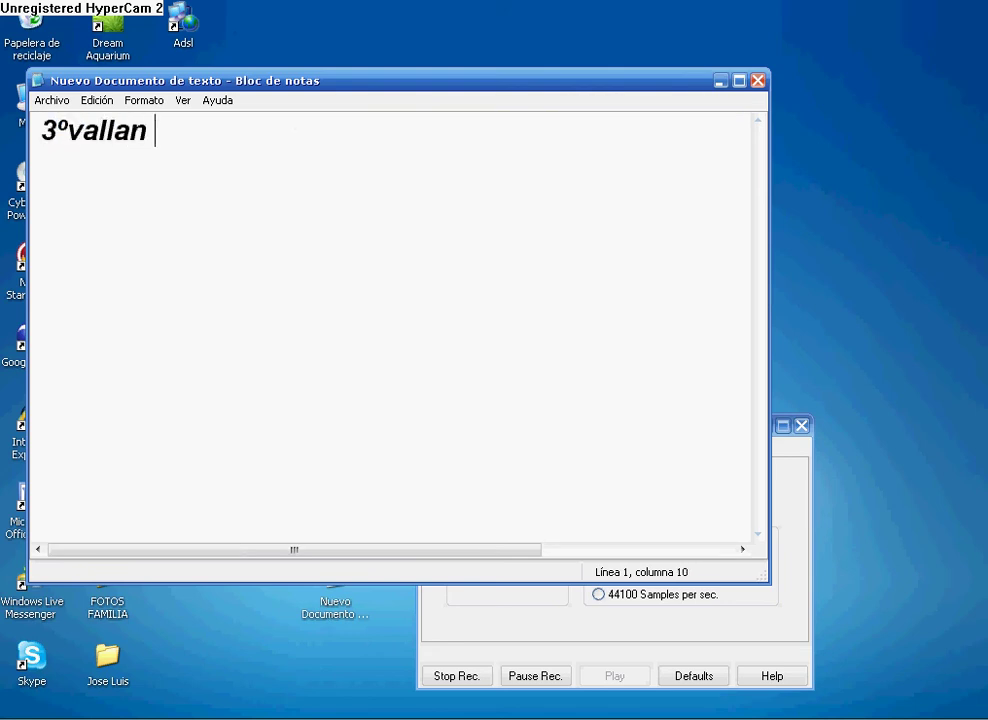
type("a")
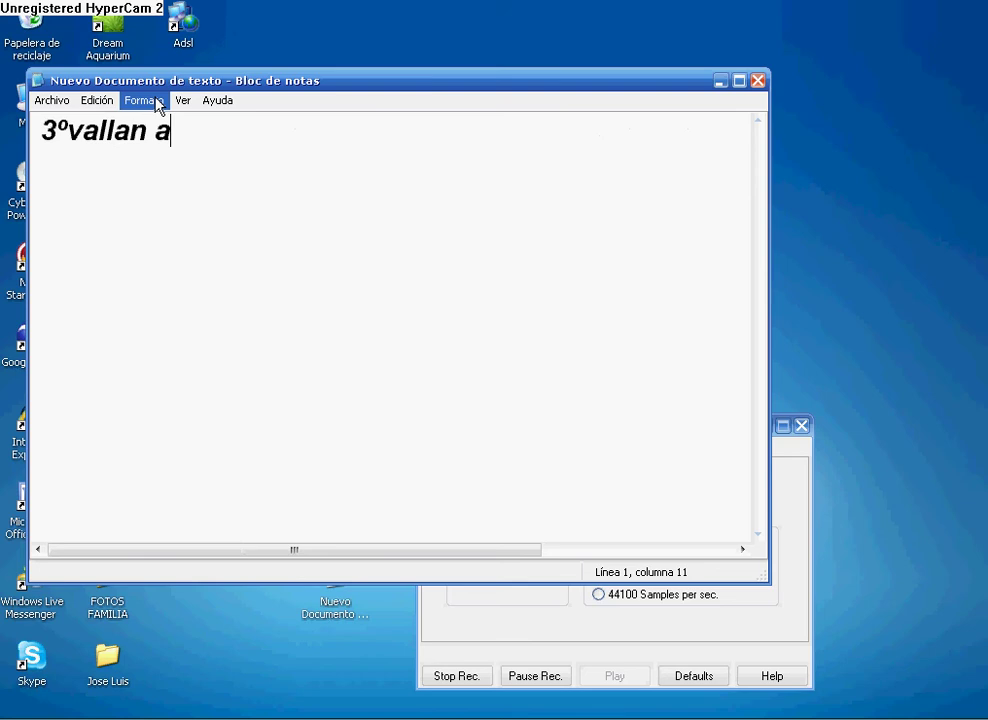
type(":")
left_click_drag(229, 81, 268, 25)
type("AVI")
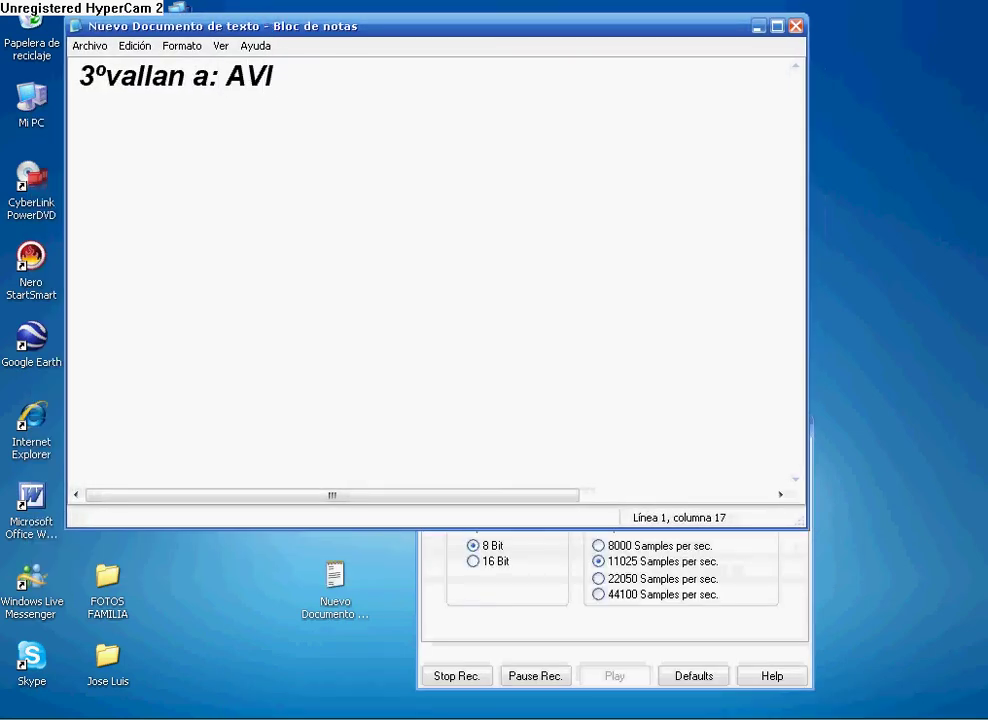
type(" File")
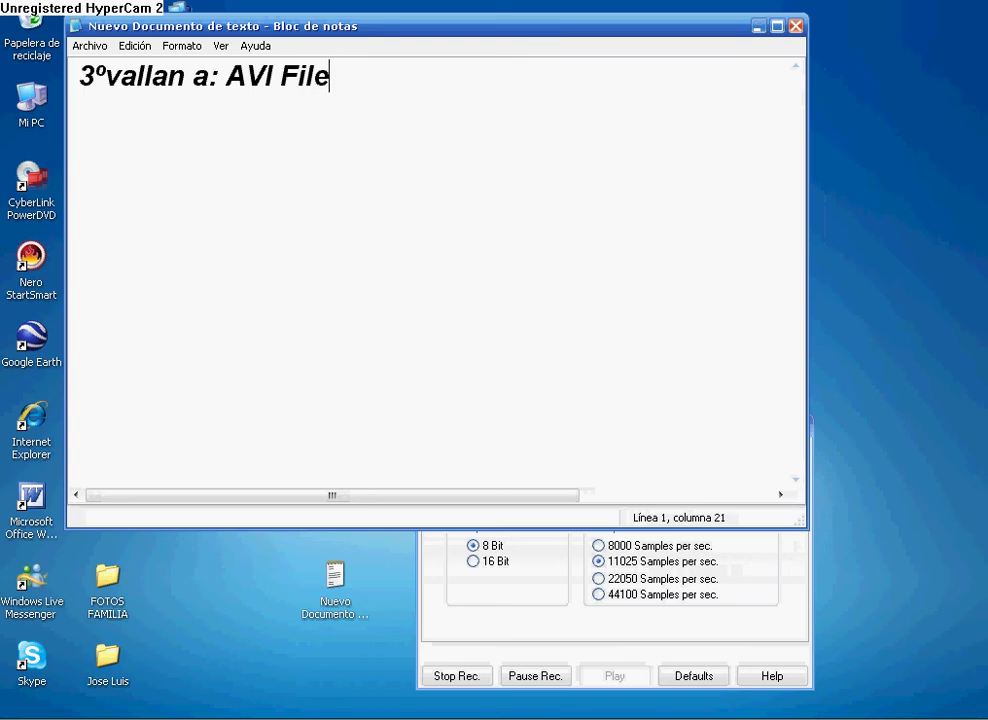
Display the AVI File settings in HyperCam and add "y pongan" to the line in the Notepad document.
left_click(504, 630)
left_click(566, 450)
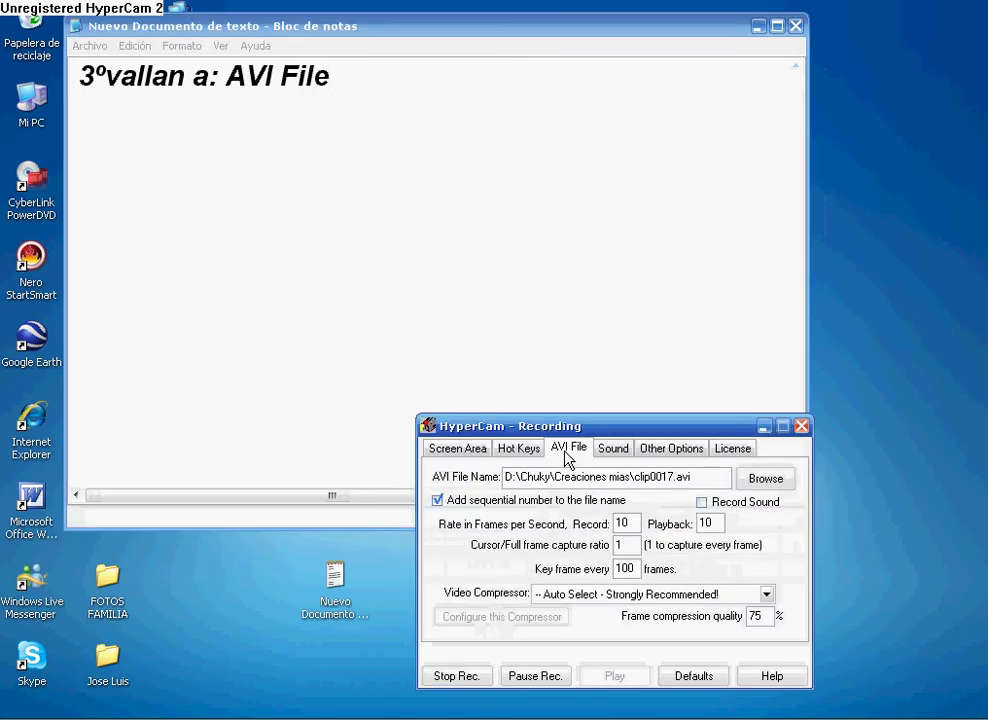
left_click(466, 170)
type("y pongan")
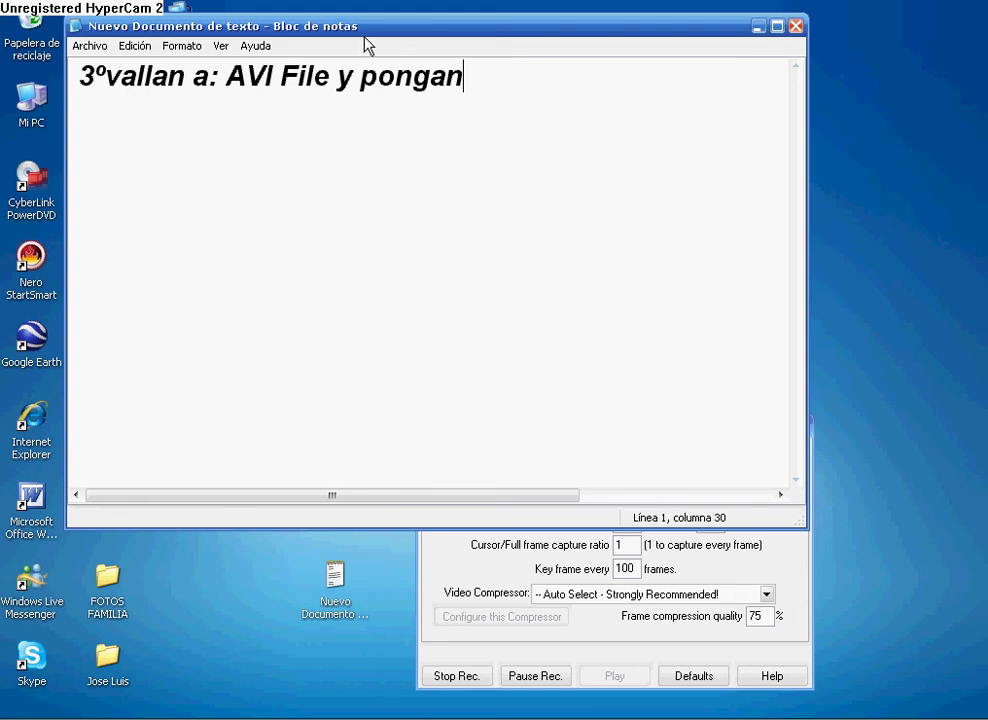
Move the Notepad and HyperCam windows further apart to expose the AVI file settings, and return to the end of the document's line.
left_click_drag(267, 26, 163, 10)
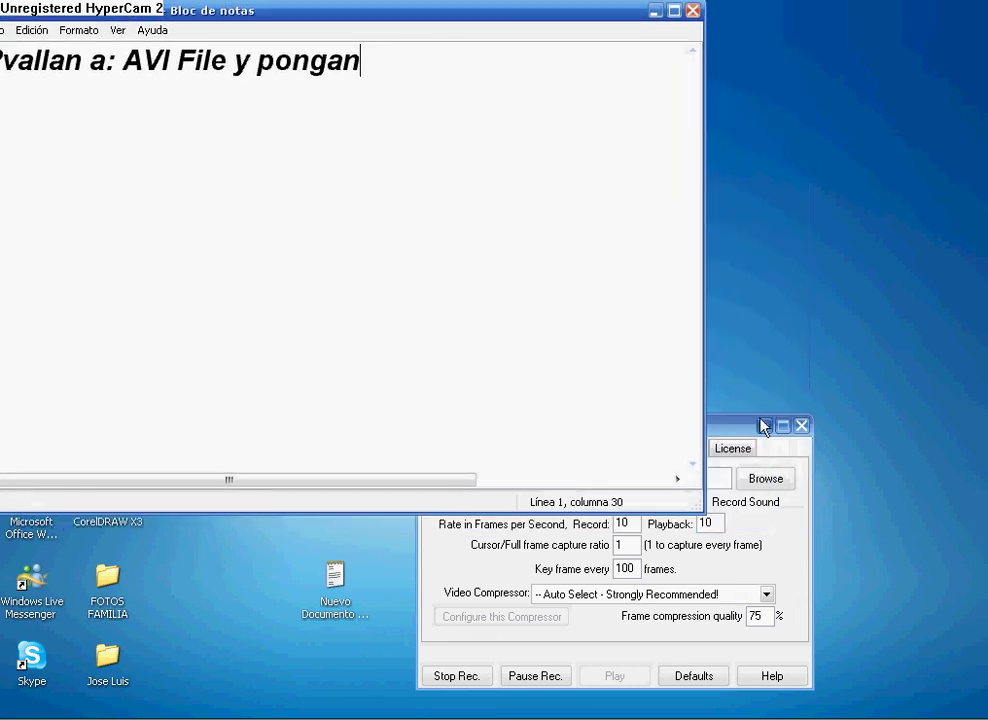
left_click_drag(764, 426, 838, 437)
left_click(400, 61)
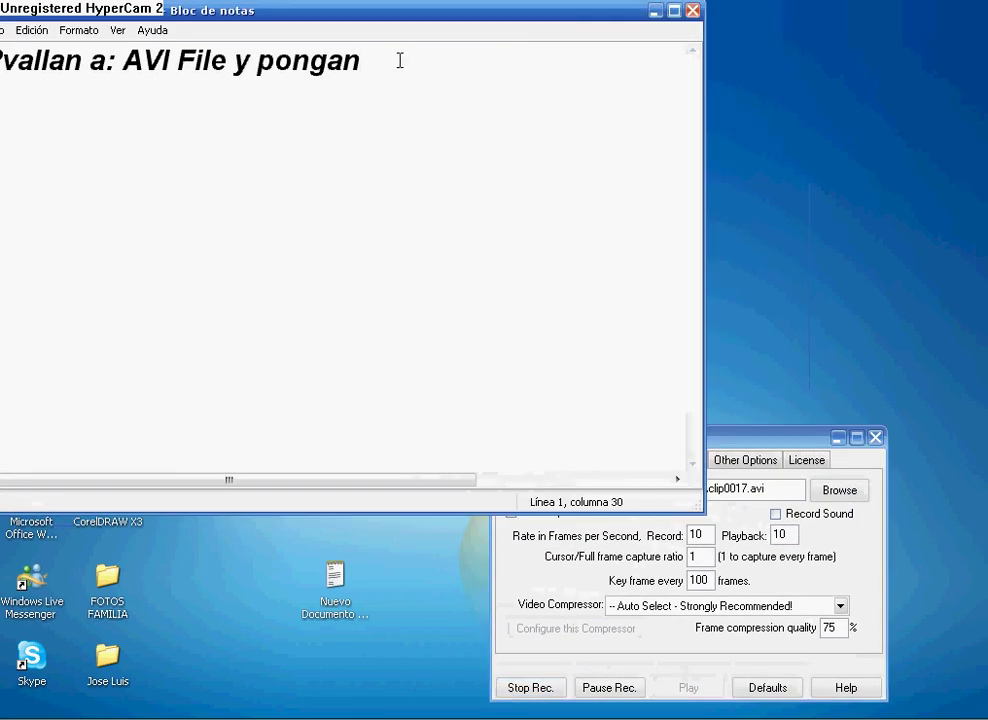
Continue the line in the Notepad document with "brownse ahi ponen donde quieren q se guarde el puto video xDDDD".
type("broun")
key("BackSpace")
type("wnse ahi")
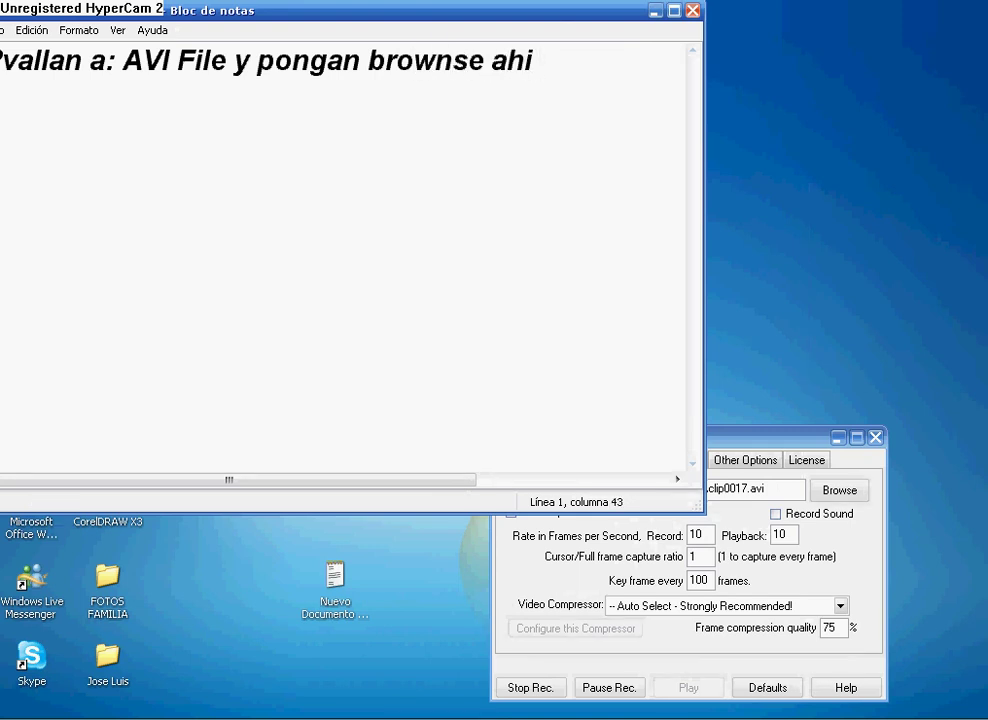
type(" ponen")
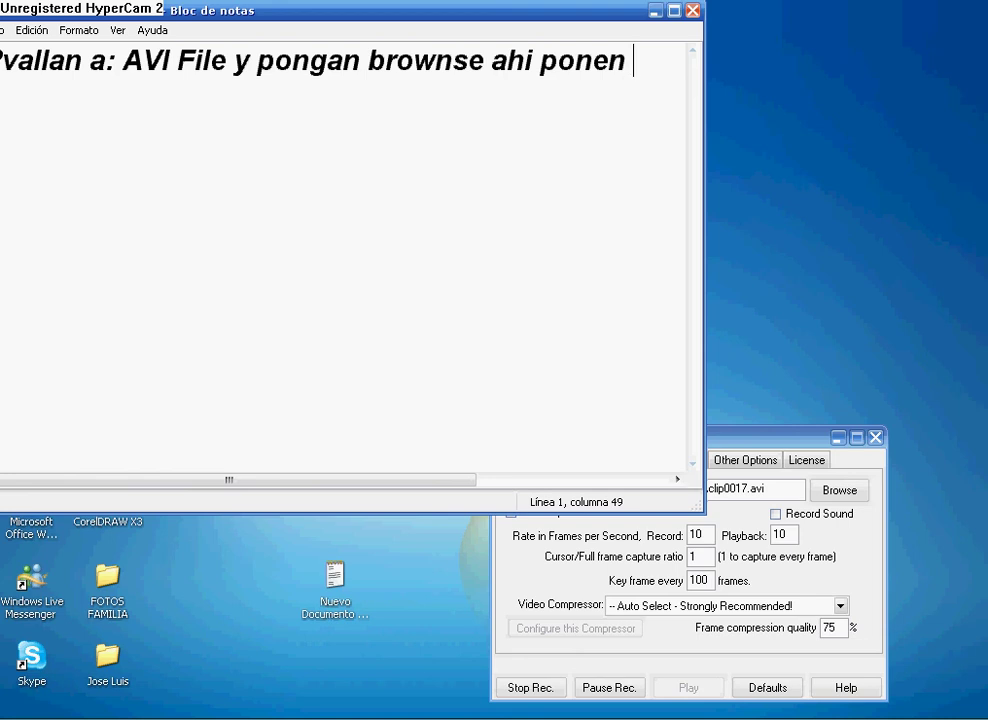
type(" donde quieren ")
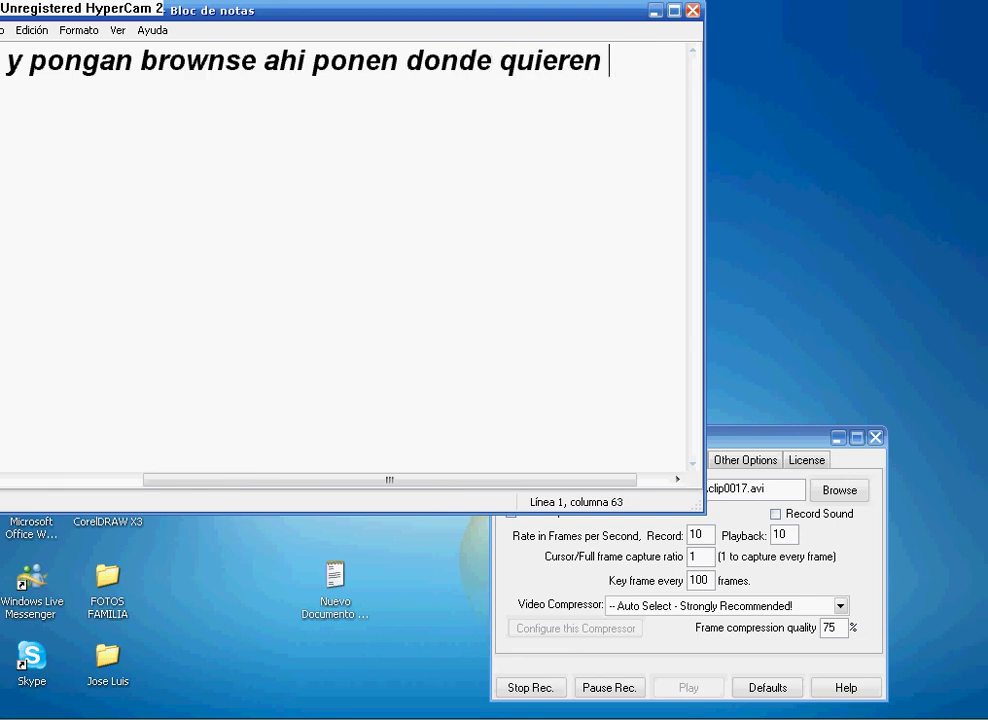
type("q se guarde e")
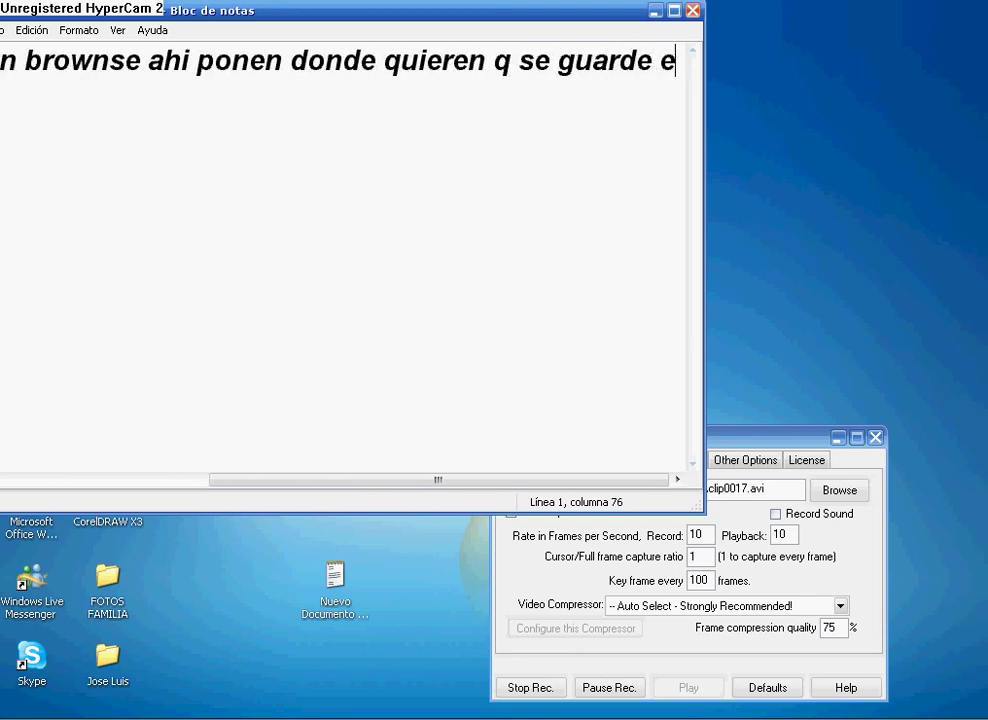
type("l puto ")
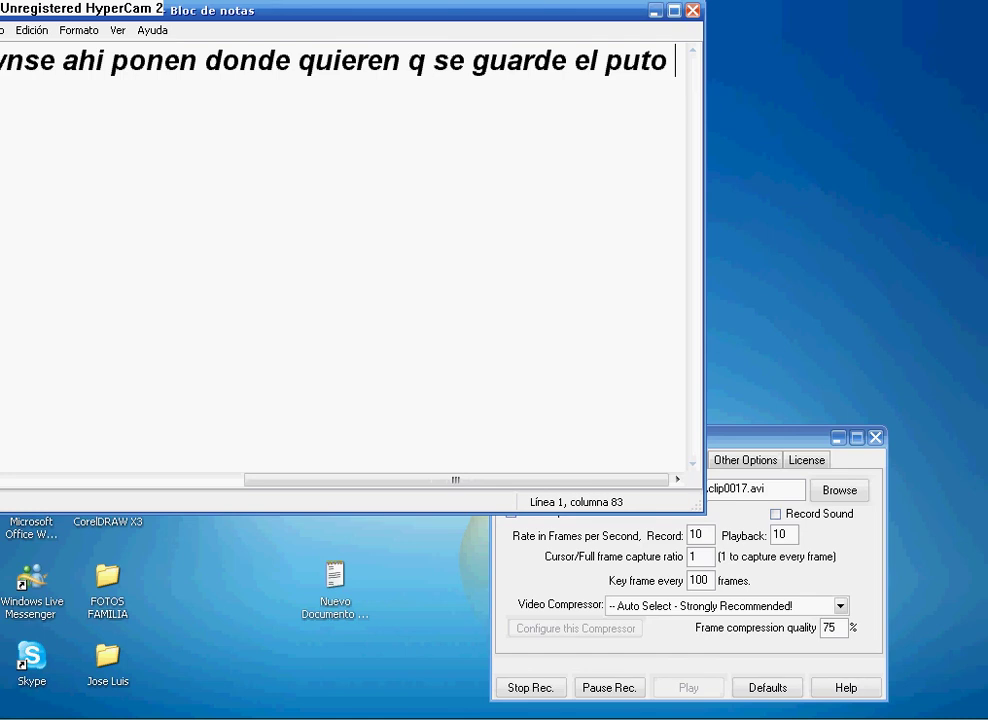
type("video ")
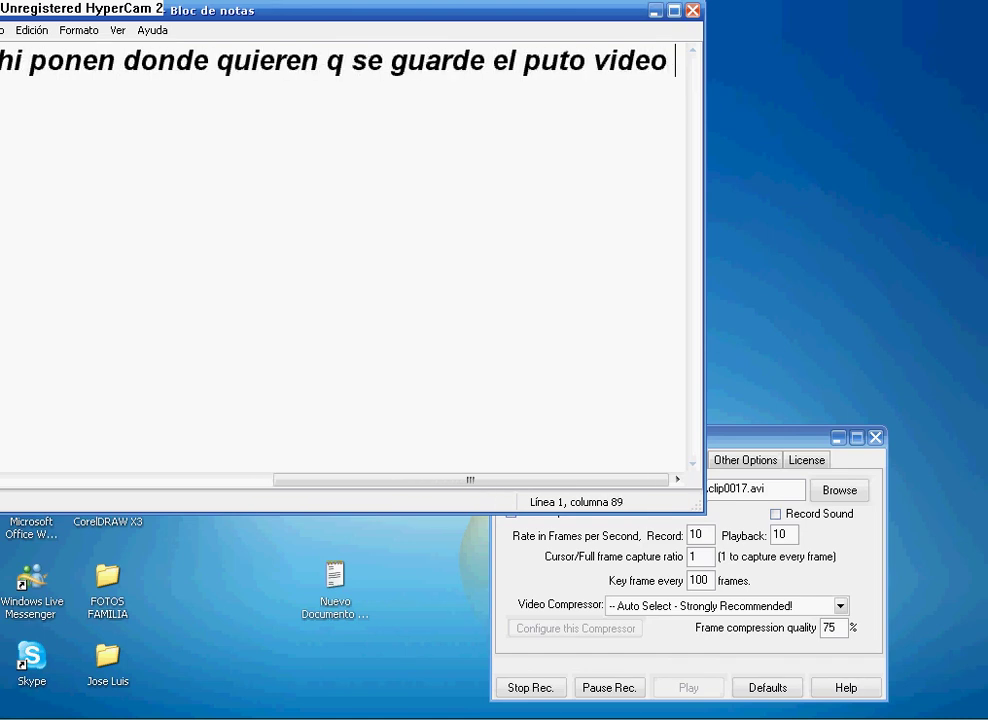
type("xDDDD")
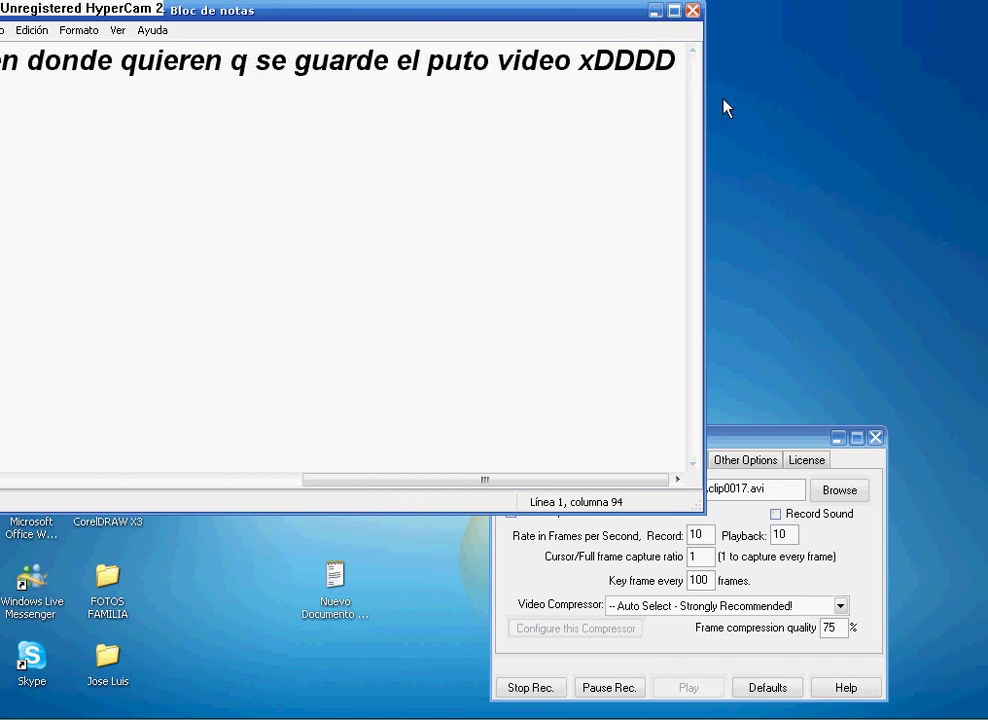
Erase the whole line in the Notepad document and move its window fully back onto the screen.
left_click_drag(693, 62, 3, 70)
key("BackSpace")
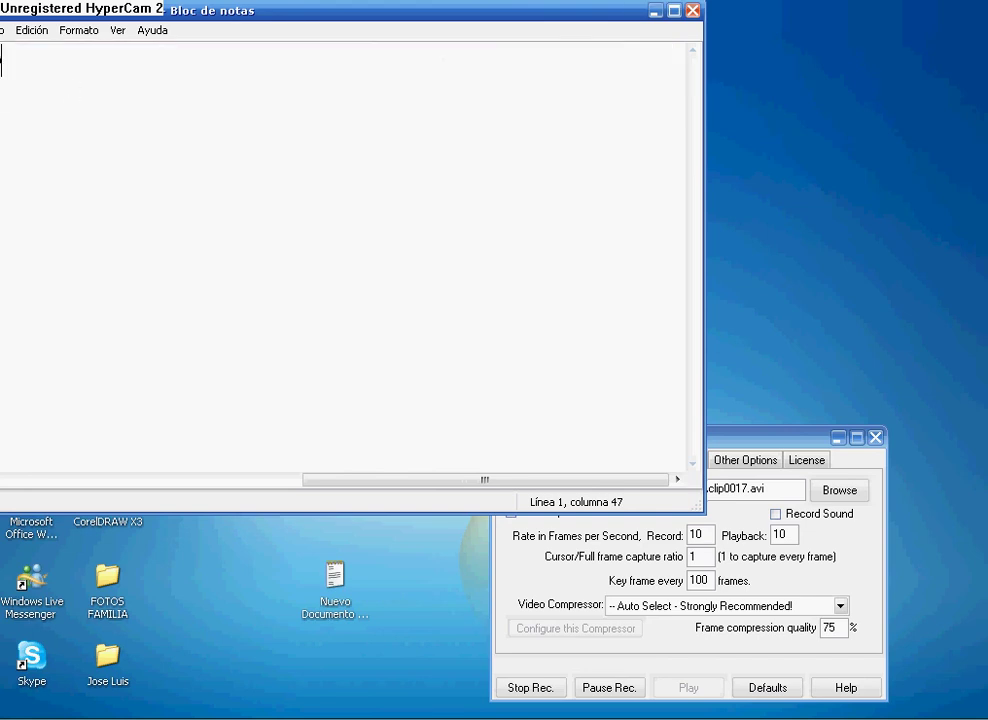
left_click_drag(100, 20, 137, 22)
key("BackSpace")
key("BackSpace")
key("BackSpace")
key("BackSpace")
key("BackSpace")
key("BackSpace")
key("BackSpace")
key("BackSpace")
key("BackSpace")
key("BackSpace")
key("BackSpace")
key("BackSpace")
key("BackSpace")
key("BackSpace")
key("BackSpace")
key("BackSpace")
key("BackSpace")
key("BackSpace")
key("BackSpace")
key("BackSpace")
key("BackSpace")
key("BackSpace")
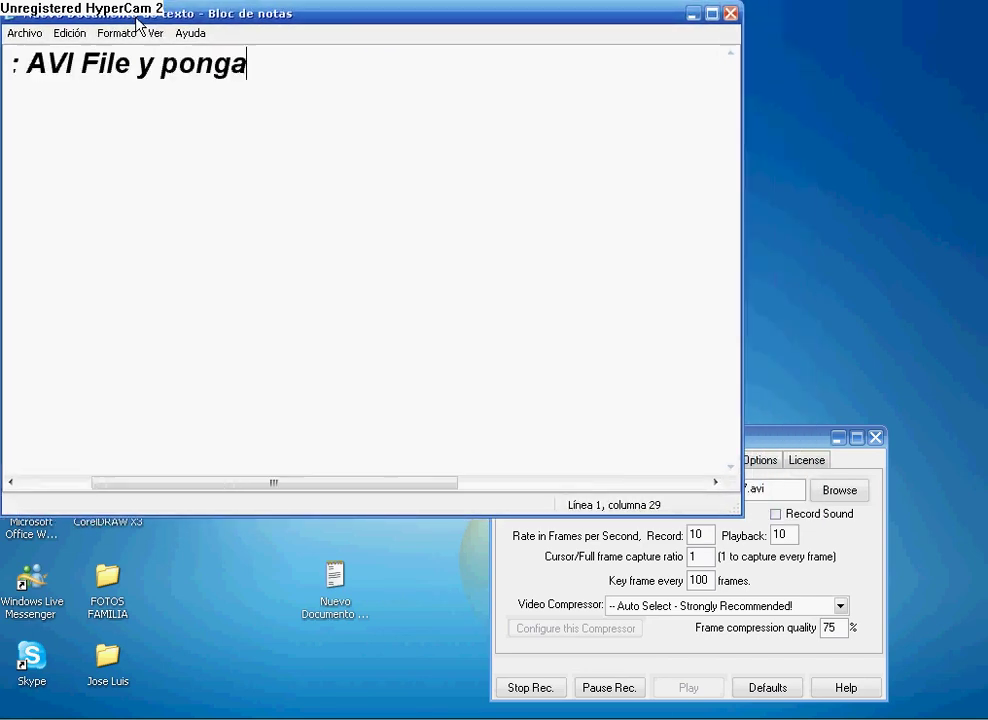
Write "y luego ponen play pause stop bla bla" in the empty Notepad document.
type("y l")
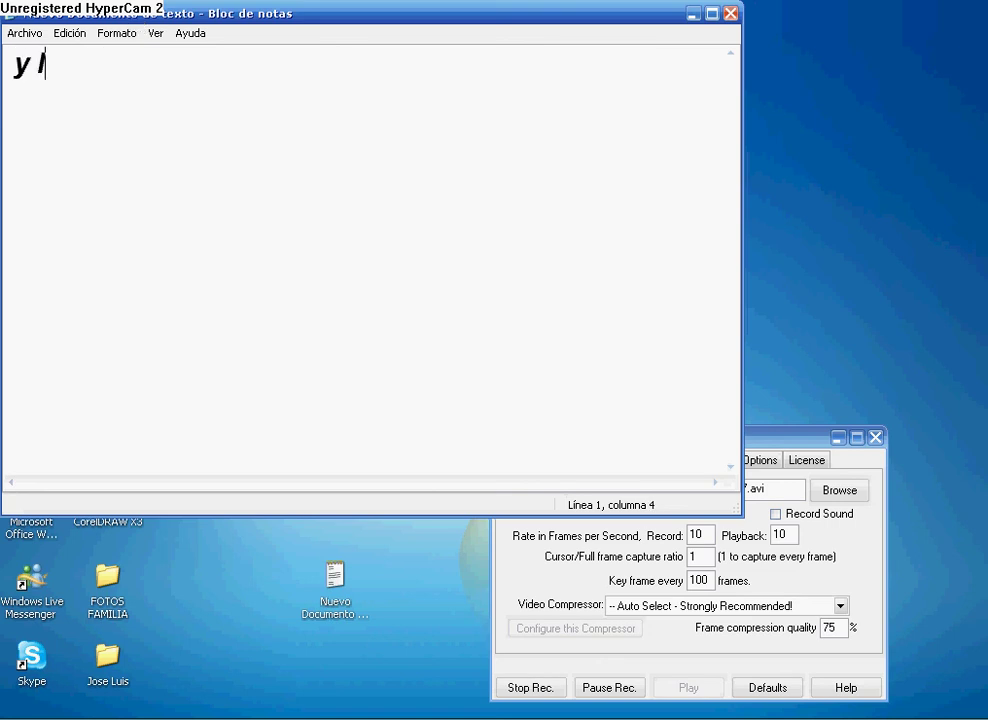
key("BackSpace")
type("k")
key("BackSpace")
type("luego ponen")
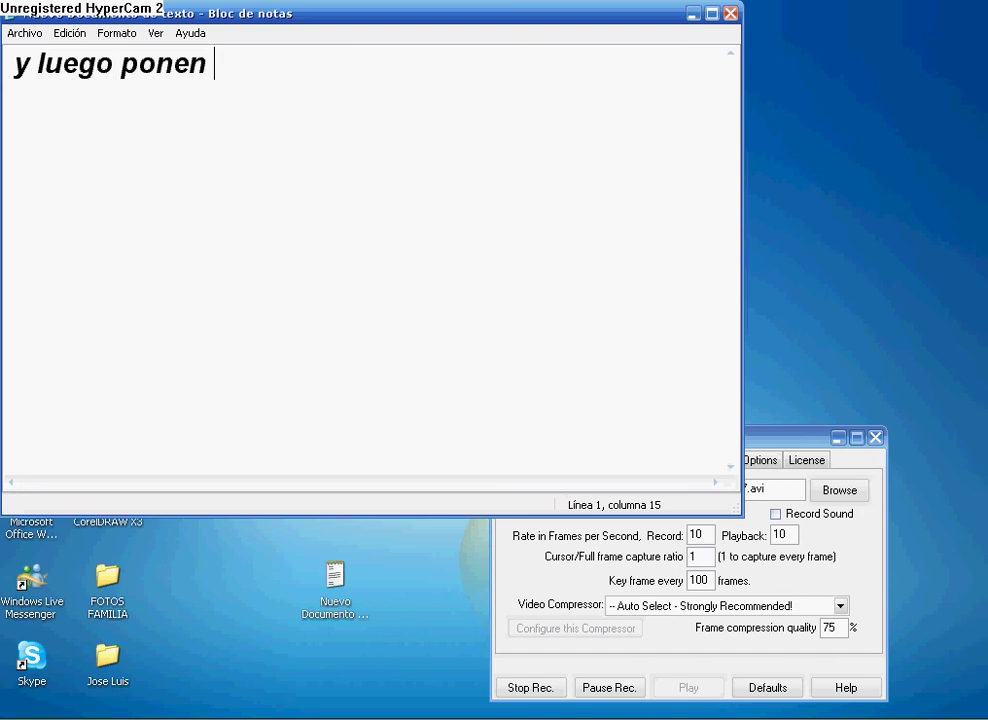
type(" play pause s")
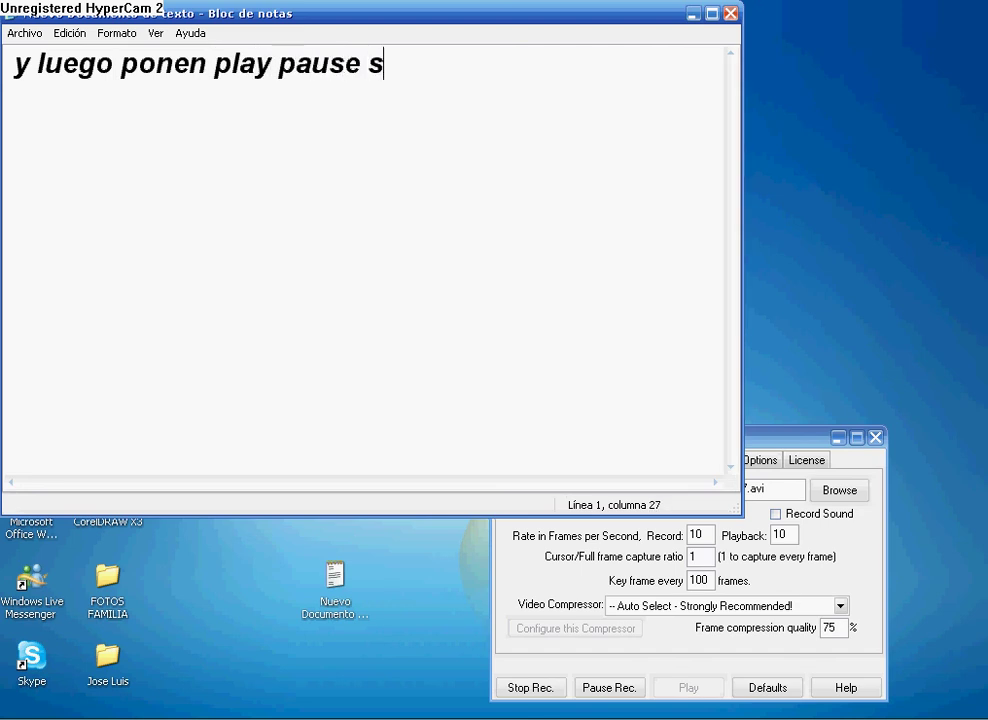
type("top bla bla")
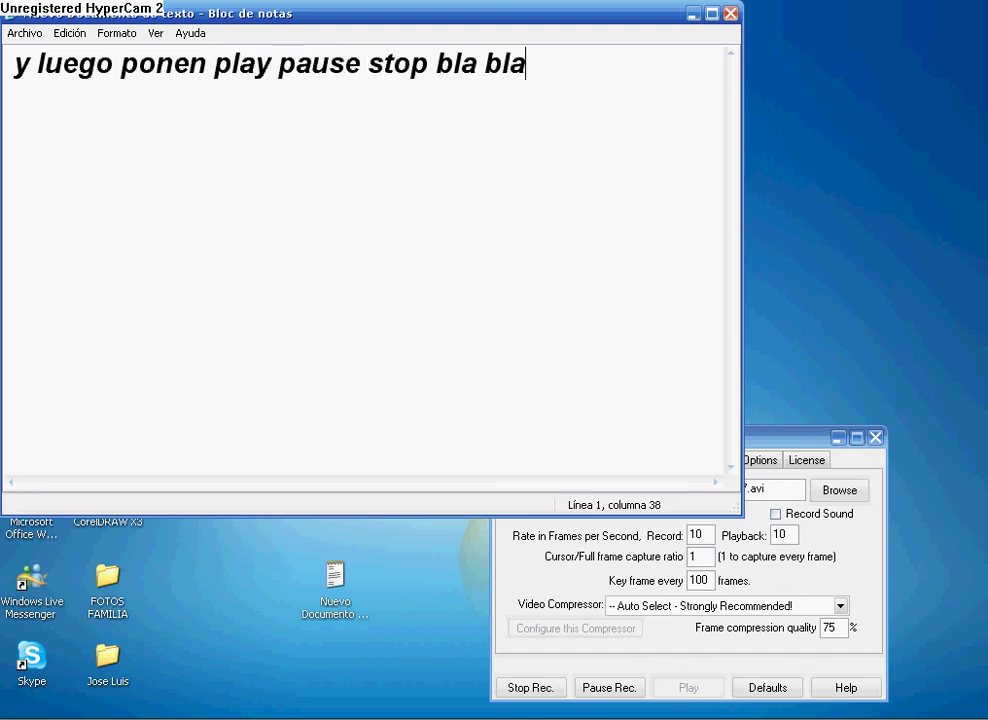
Replace the whole line with "y si no quieren q se vea el cartelito del hypercam2 lo minimizan".
key("shift+Left")
key("shift+Left")
key("shift+Left")
key("shift+Left")
key("shift+Left")
key("shift+Left")
key("shift+Left")
key("shift+Left")
key("shift+Left")
key("shift+Left")
key("shift+Left")
key("shift+Left")
key("shift+Left")
key("shift+Left")
key("shift+Left")
key("shift+Left")
key("shift+Left")
key("shift+Left")
key("shift+Left")
key("shift+Left")
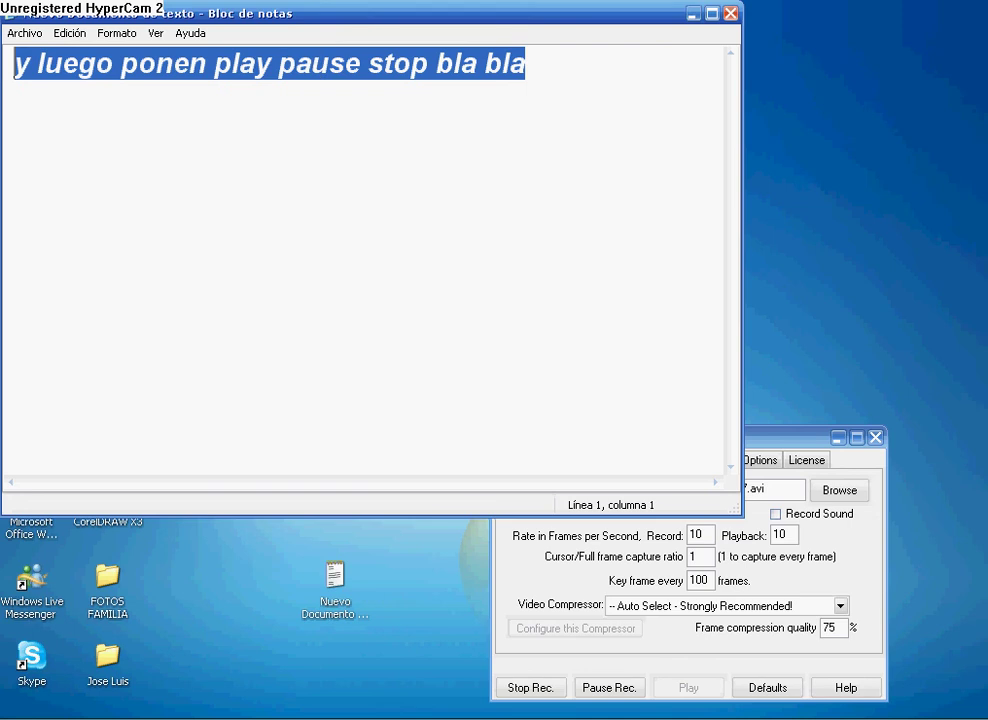
key("BackSpace")
type("y si no quie")
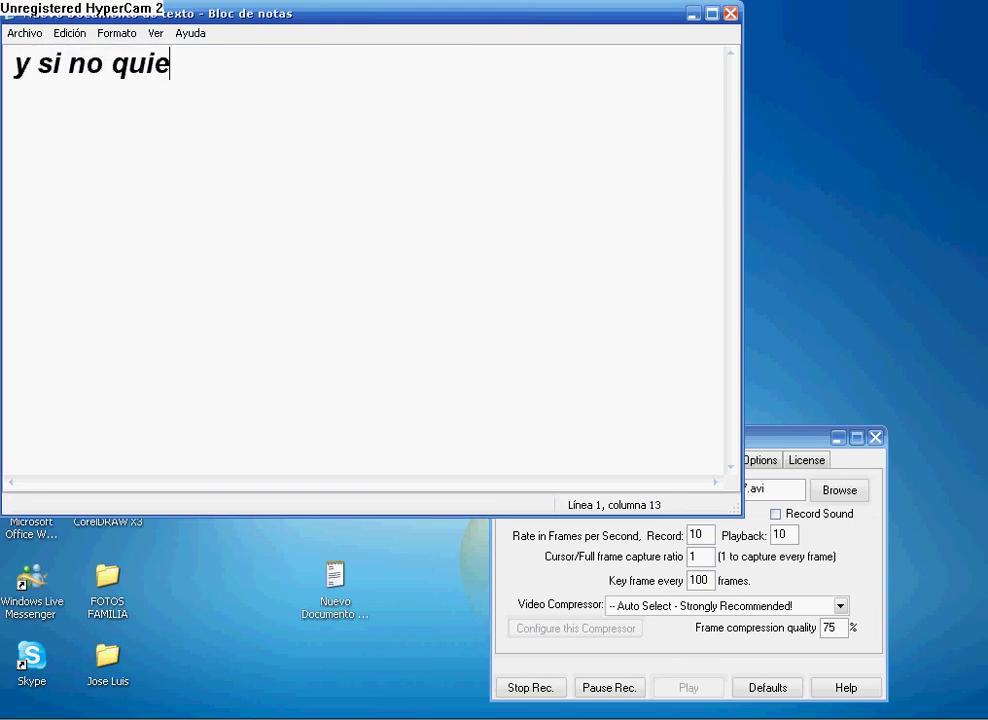
type("ren q se ")
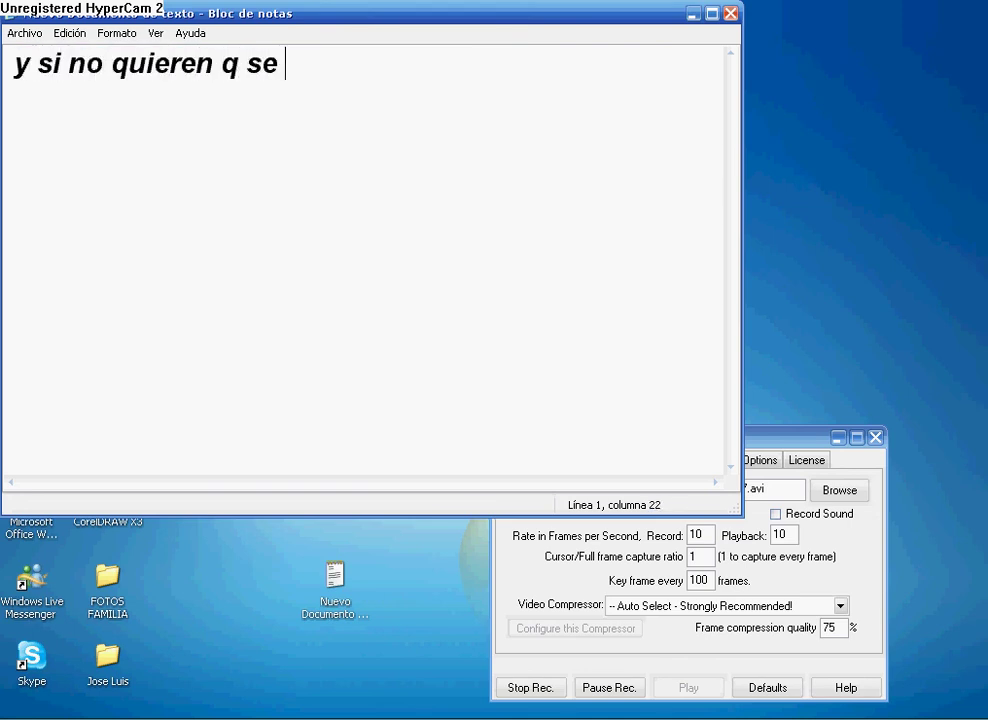
type("vea el cartelito del hypercam2")
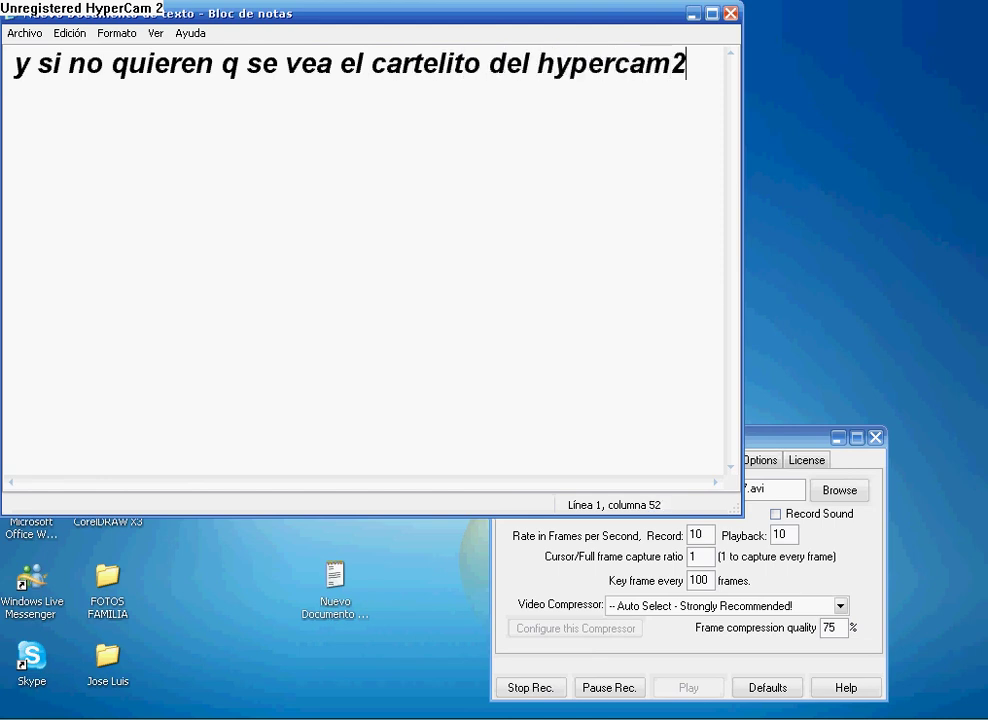
type("o minimizan")
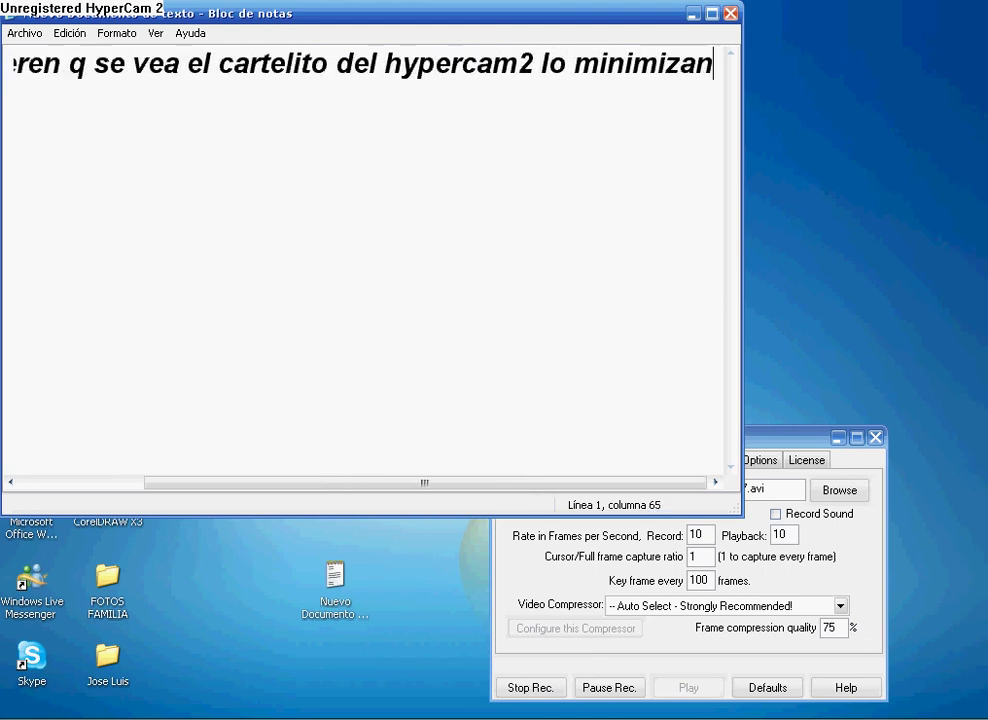
Continue the line with "y con f2 se comiensa y se para,con f3 se pausa y se reanuda:miren".
type(" y con f")
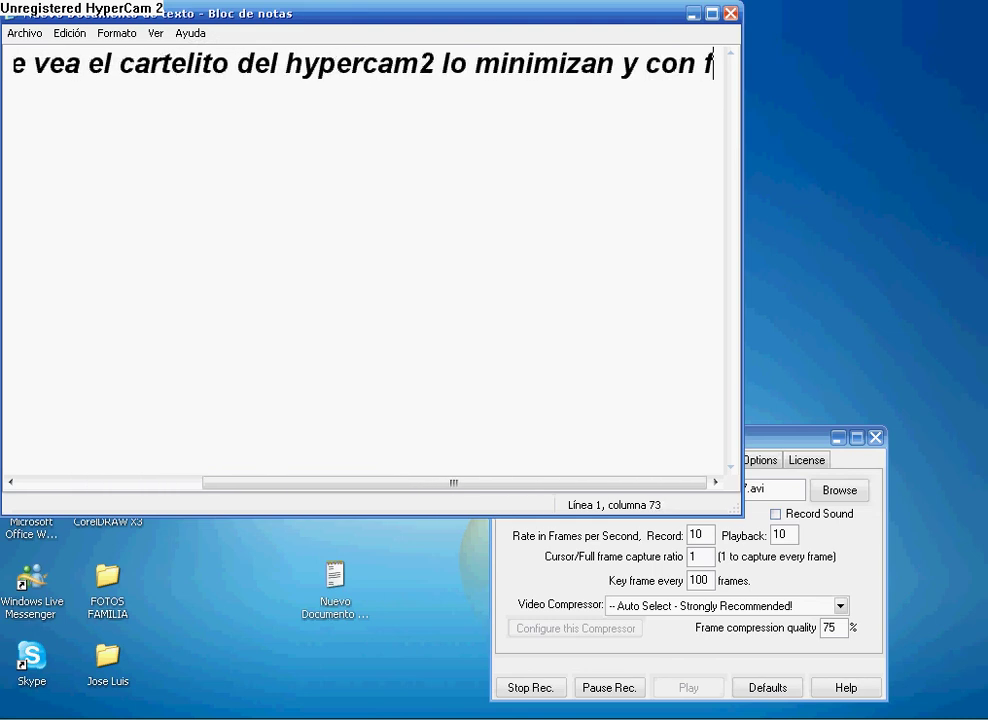
type("2 se")
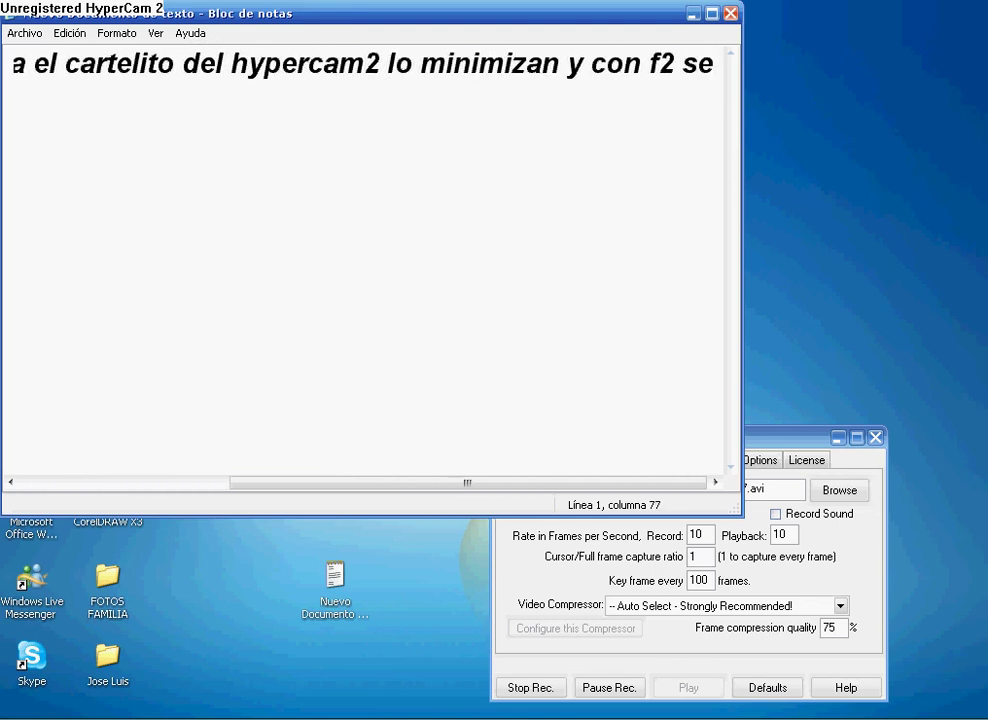
type(" comiensa y se para")
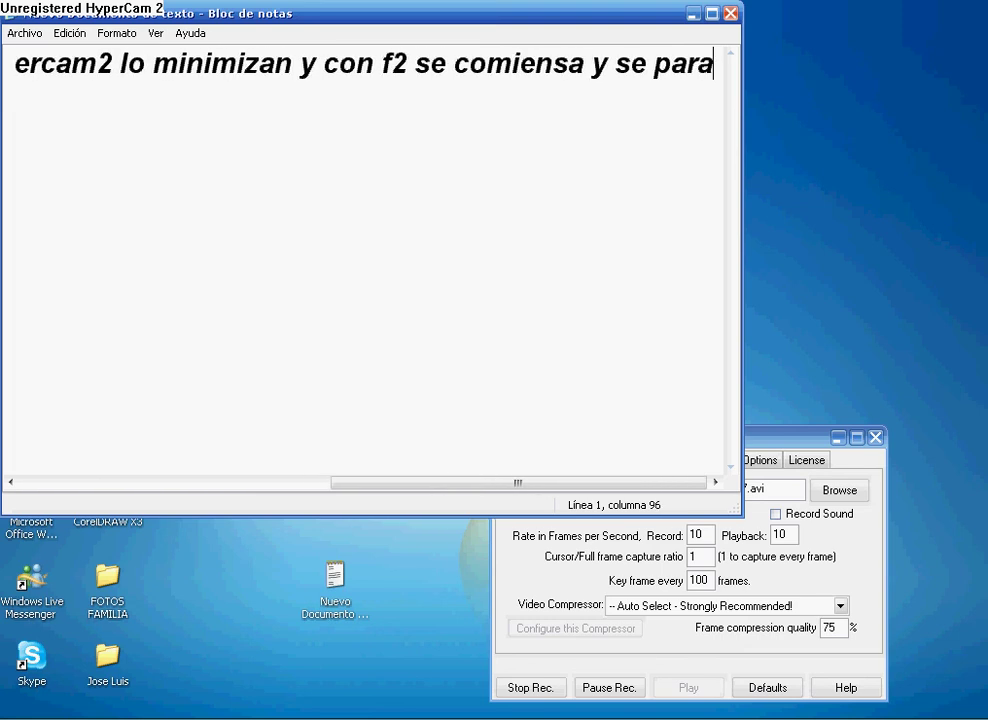
type(",con f3")
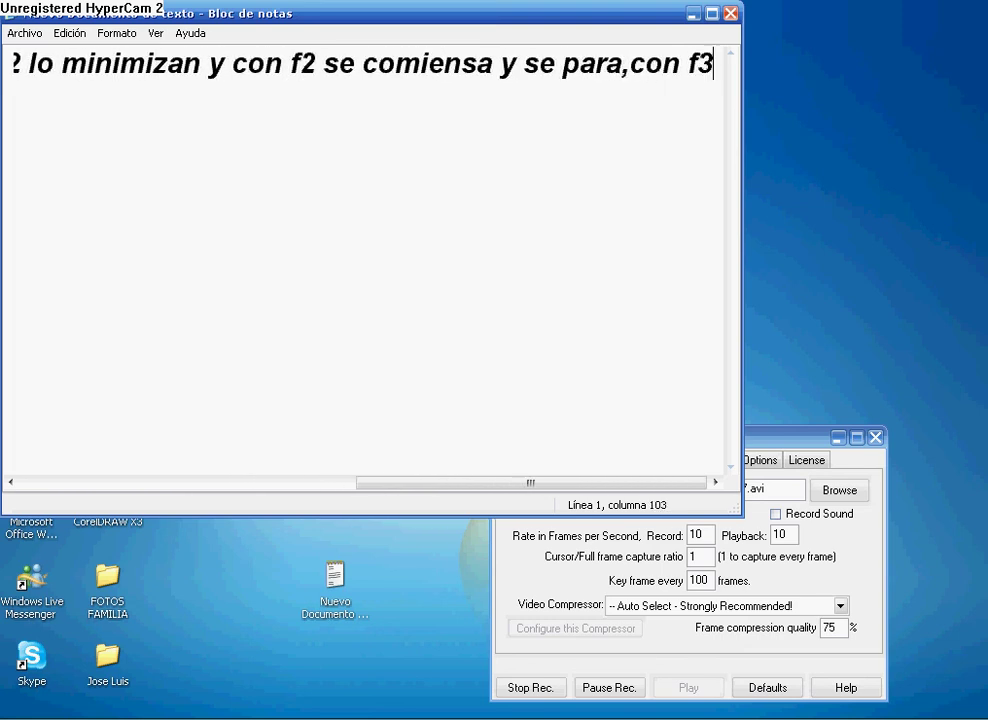
type(" se pausa ")
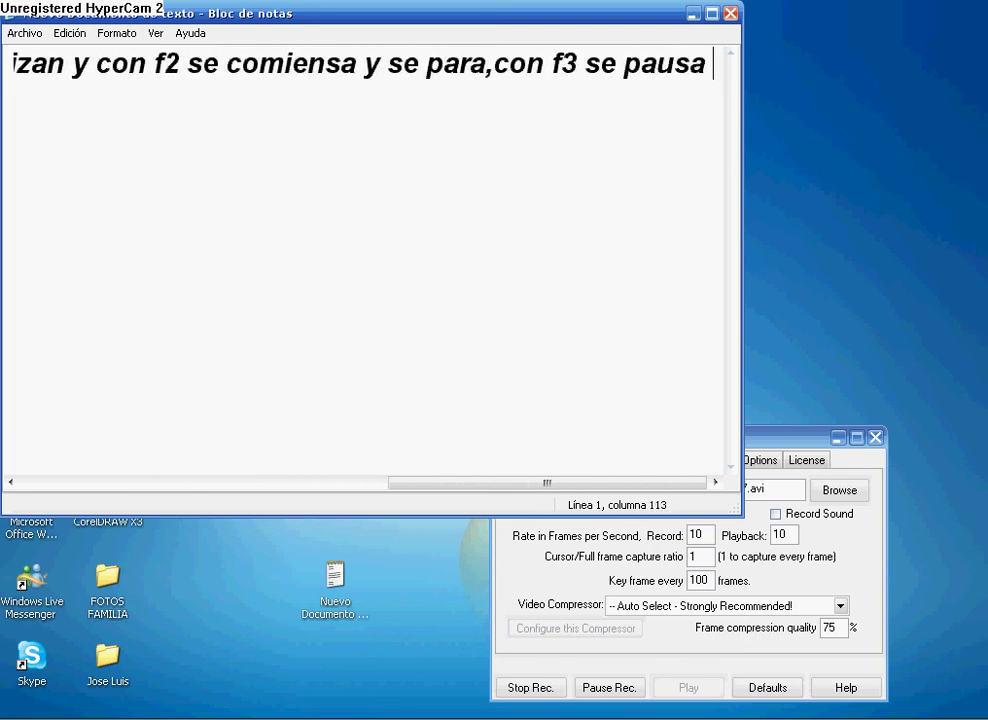
type("y se re")
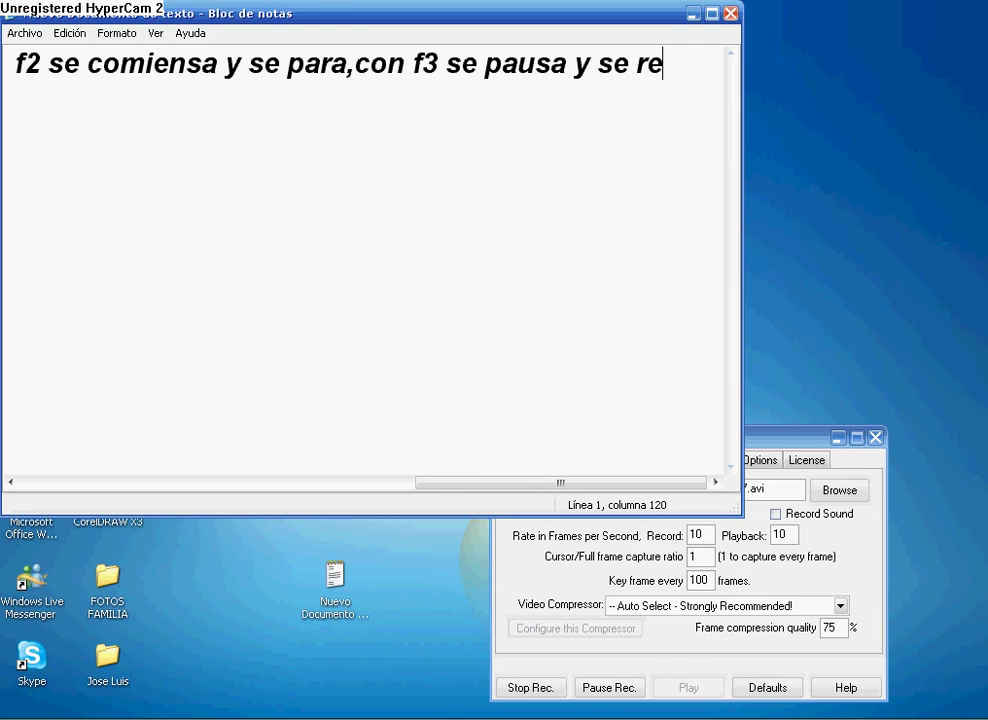
type("aunanuda ")
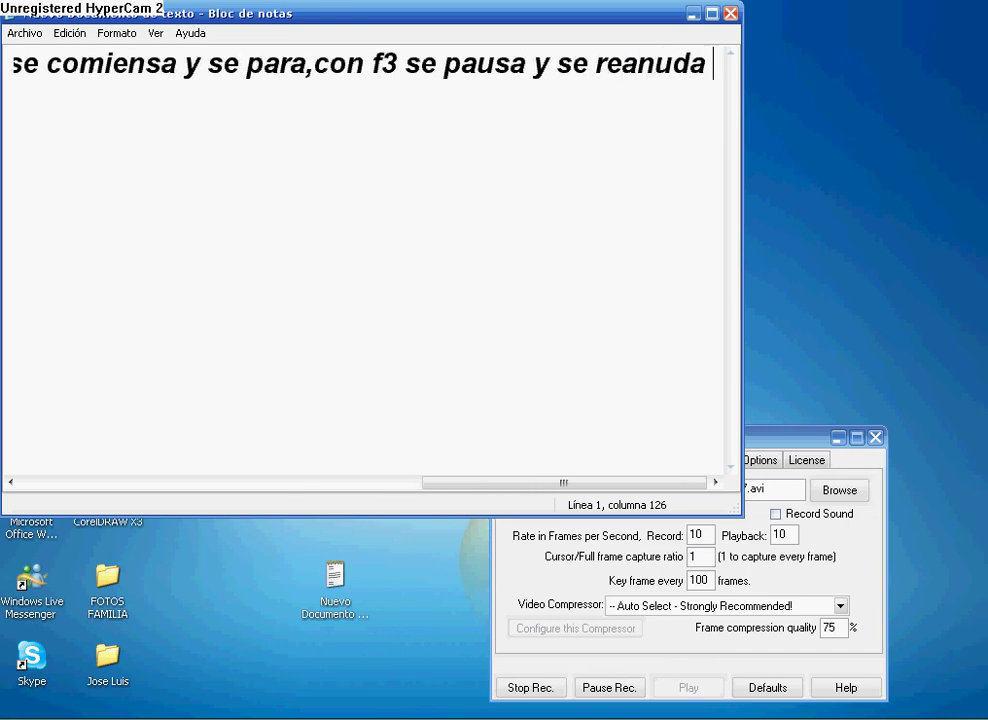
type(":im")
key("BackSpace")
key("BackSpace")
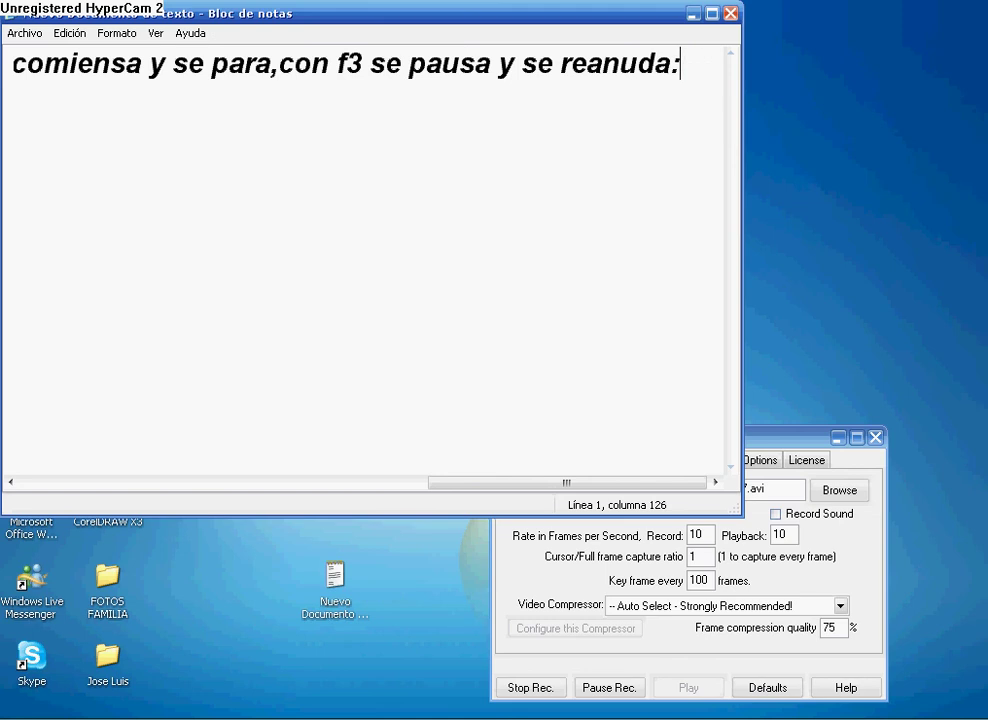
type("miren")
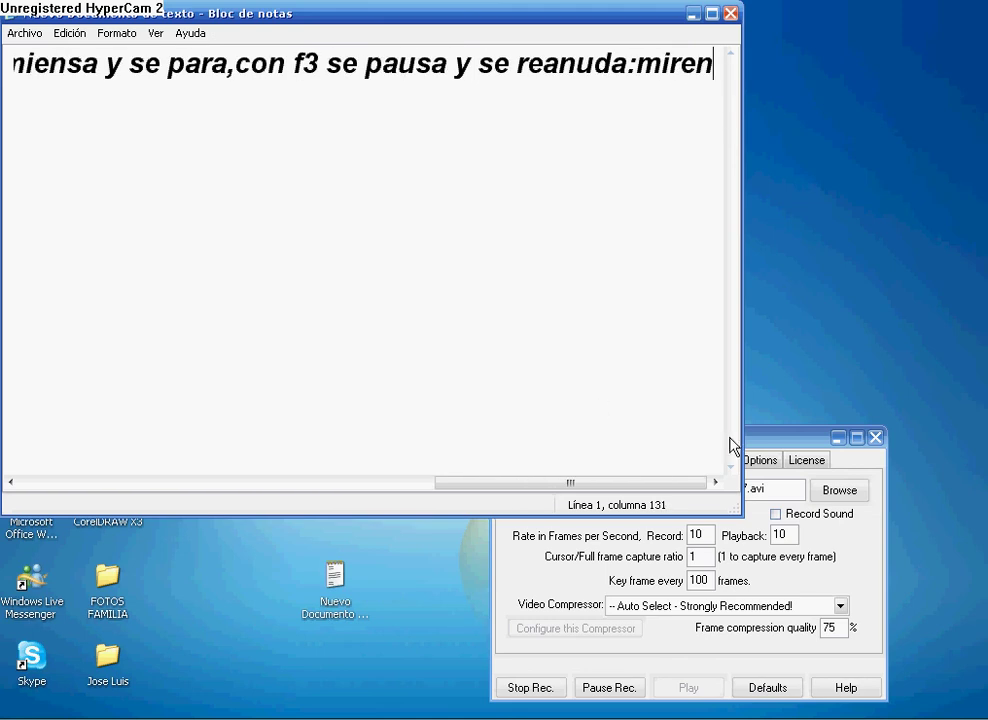
Switch to HyperCam and display its hotkey settings for controlling the recording.
left_click(766, 461)
left_click(686, 461)
left_click(645, 461)
left_click(600, 461)
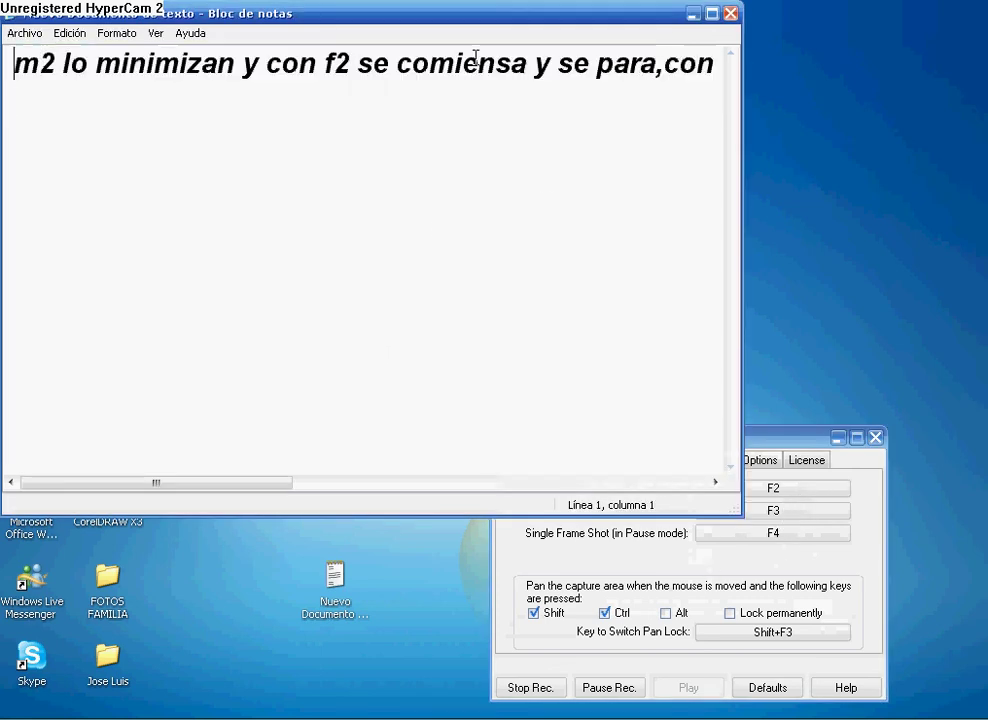
Replace the whole line in the Notepad document with the farewell "creo q eso es todo por hoy.......Bye bye xDDDDDD".
double_click(662, 62)
key("BackSpace")
key("ctrl+a")
key("BackSpace")
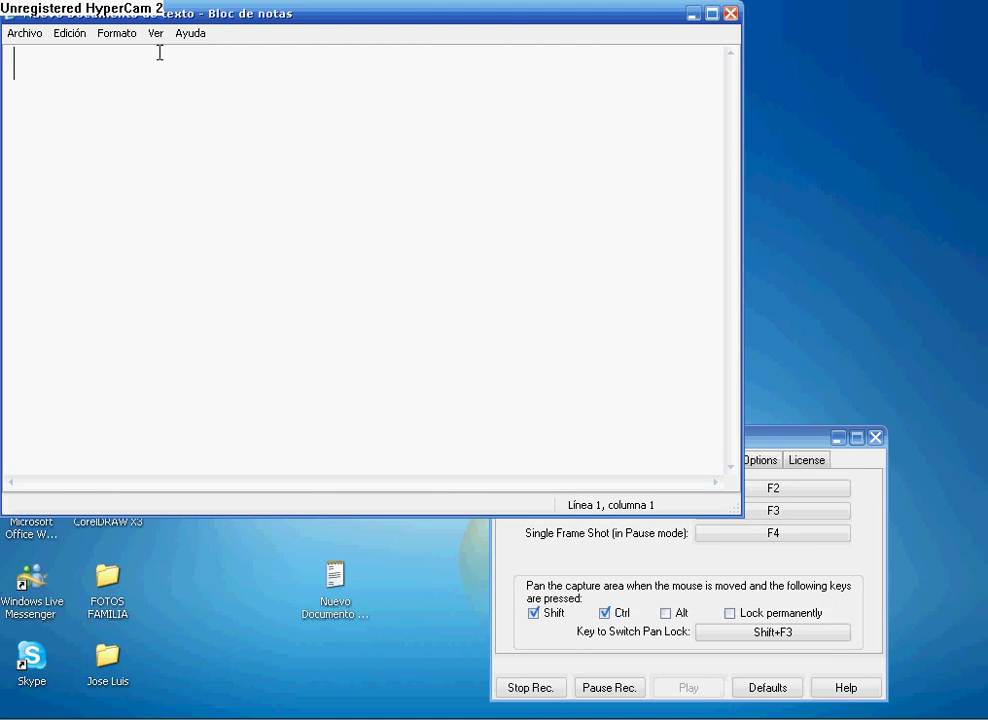
type("creo q eso es t")
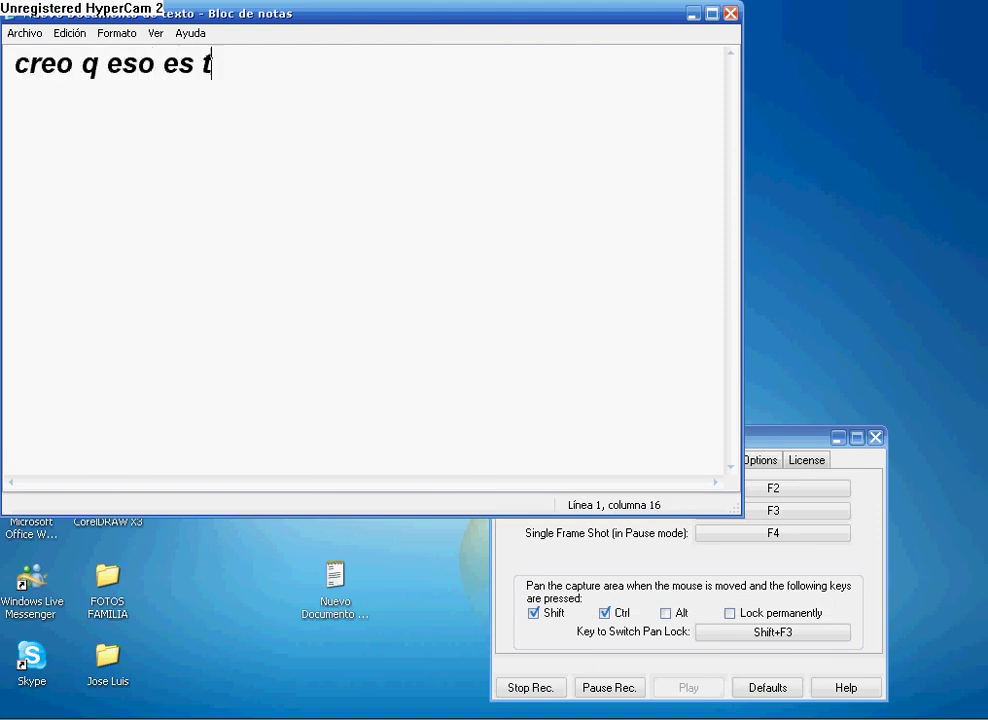
type("odo por hoy by")
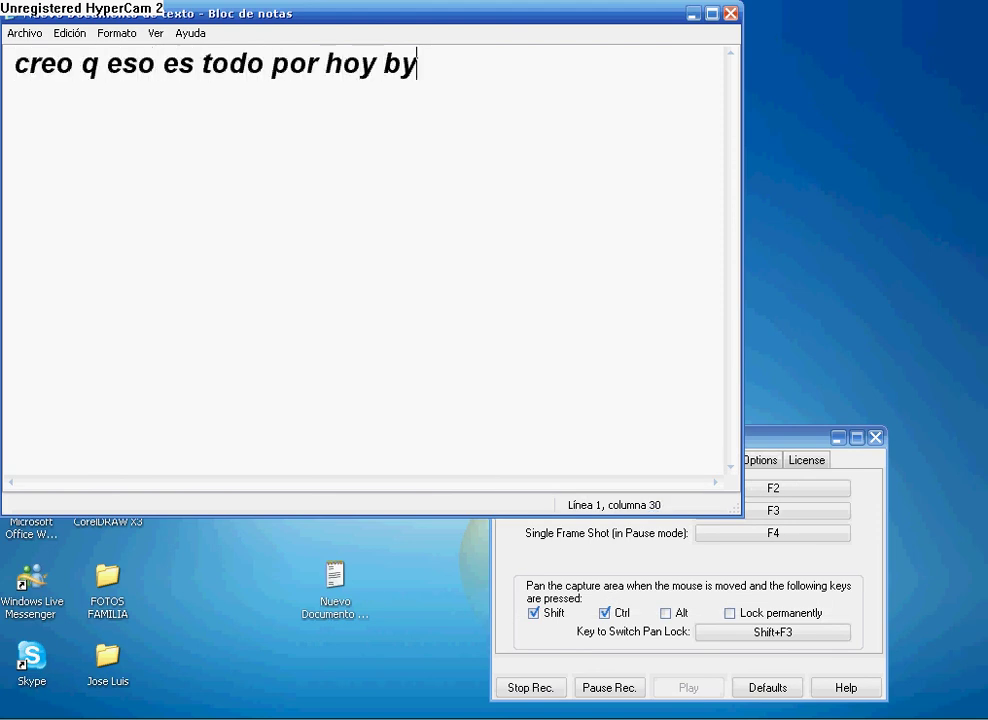
key("BackSpace")
key("BackSpace")
key("BackSpace")
type("....")
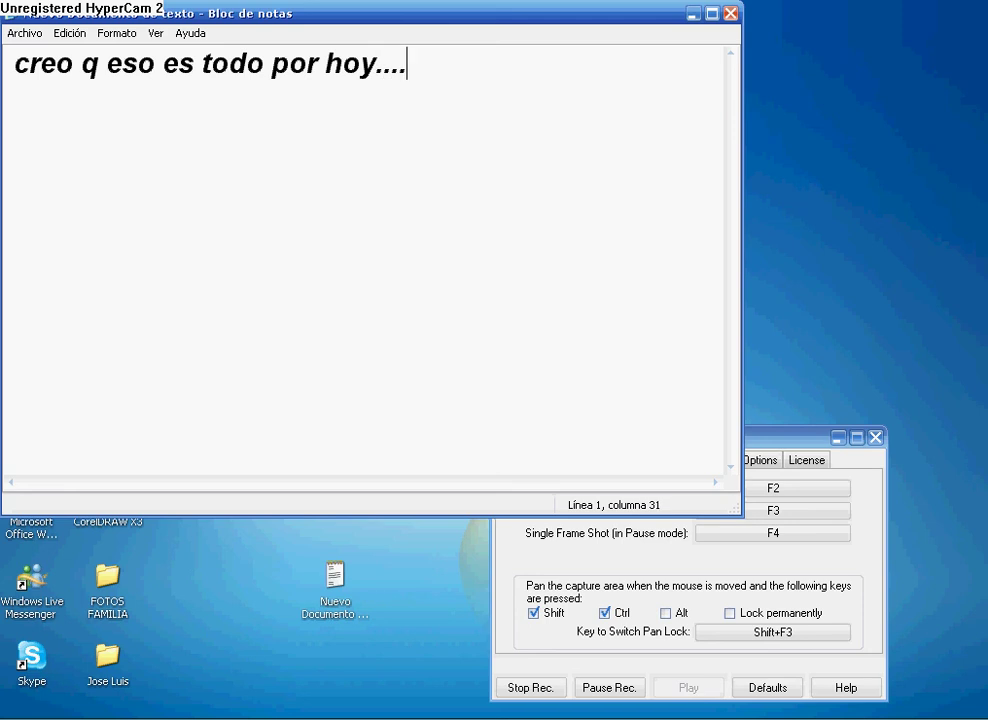
type("...Bye by")
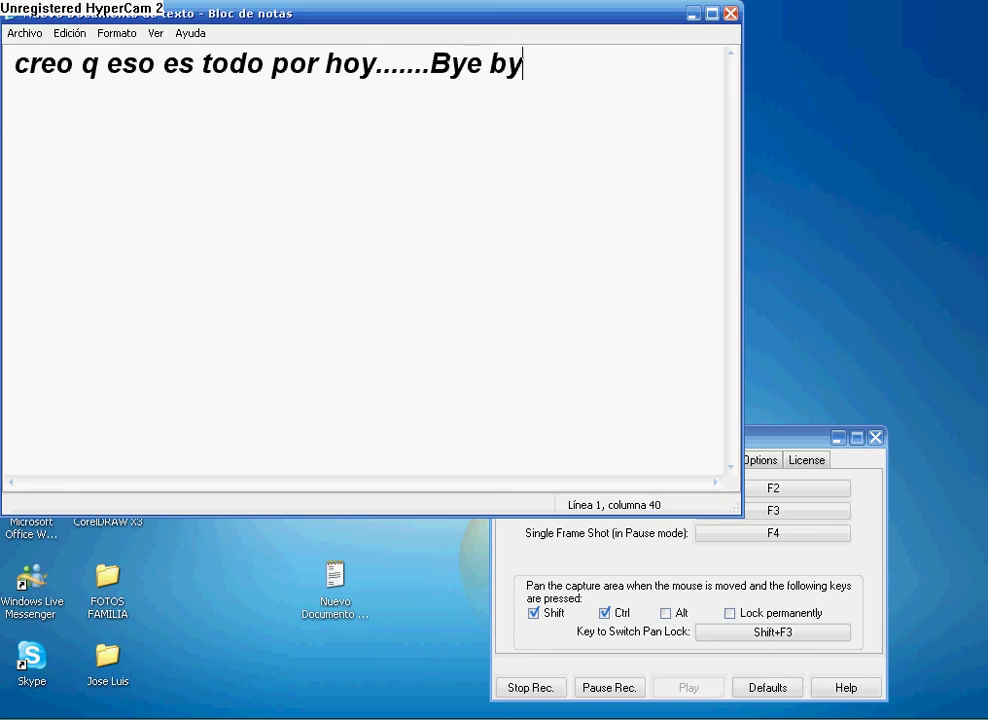
type("e xDDDDDDDDDDDDD")
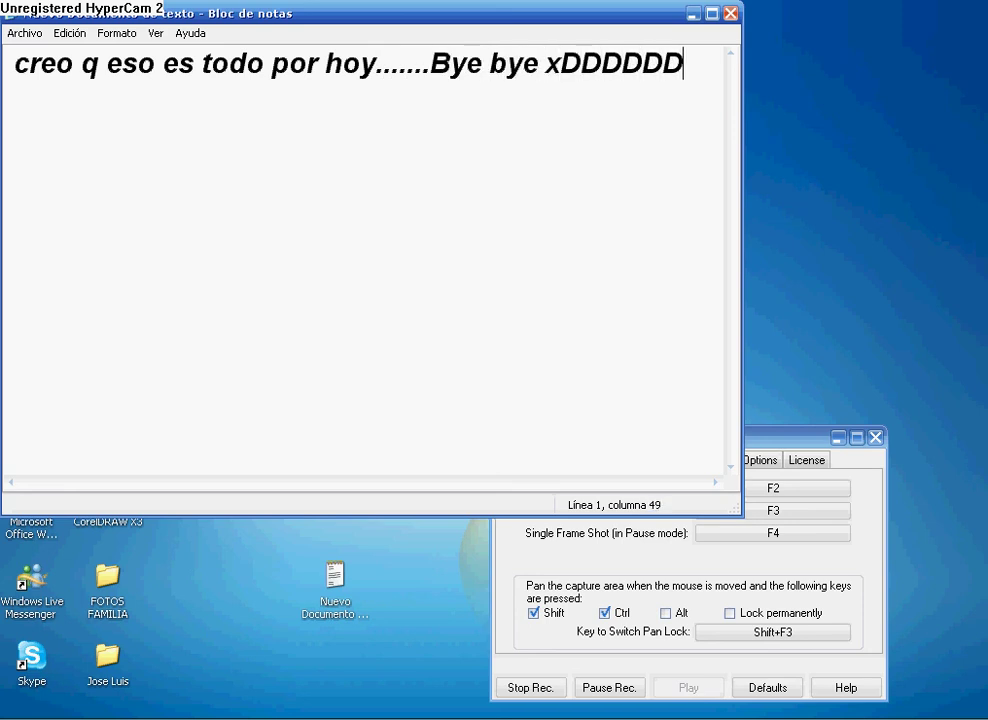